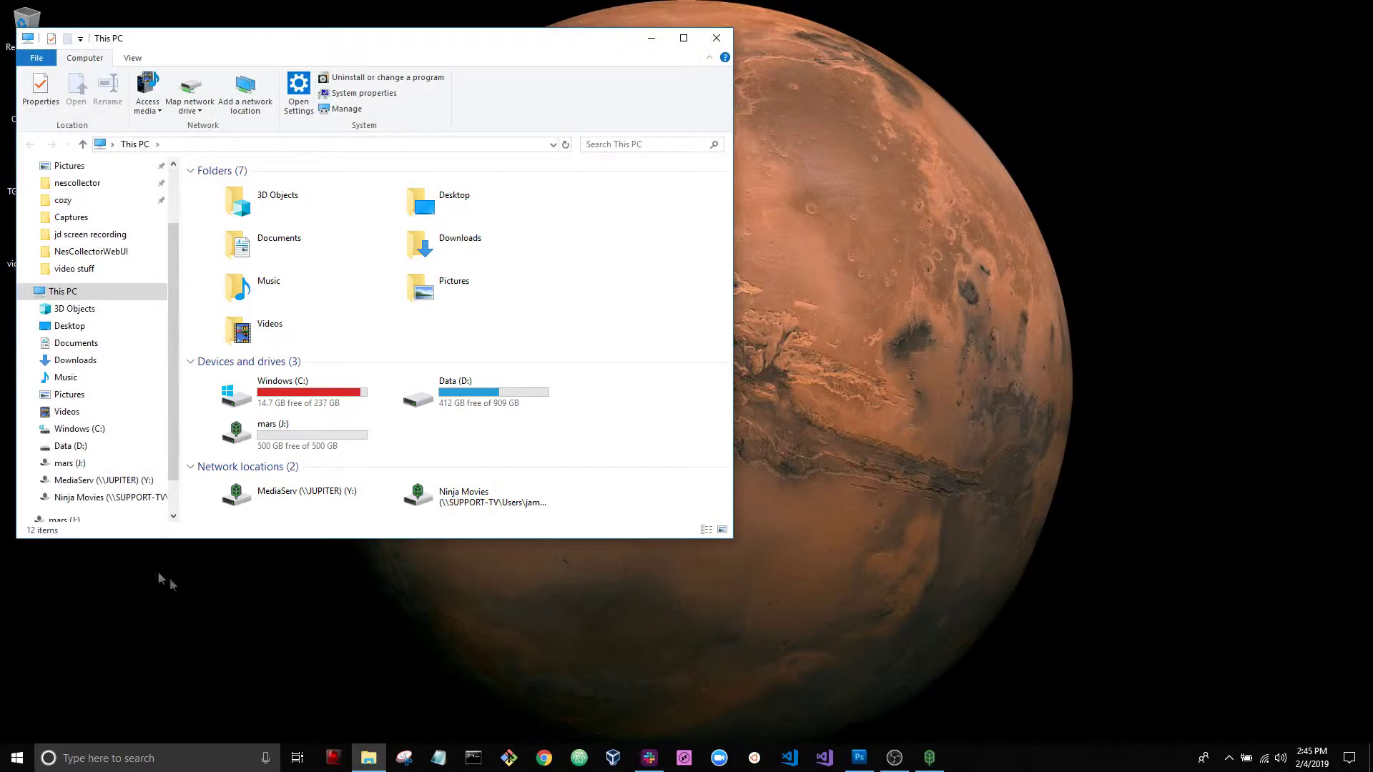
Open the "icons for support site" folder on the mars (J:) drive.
click(91, 463)
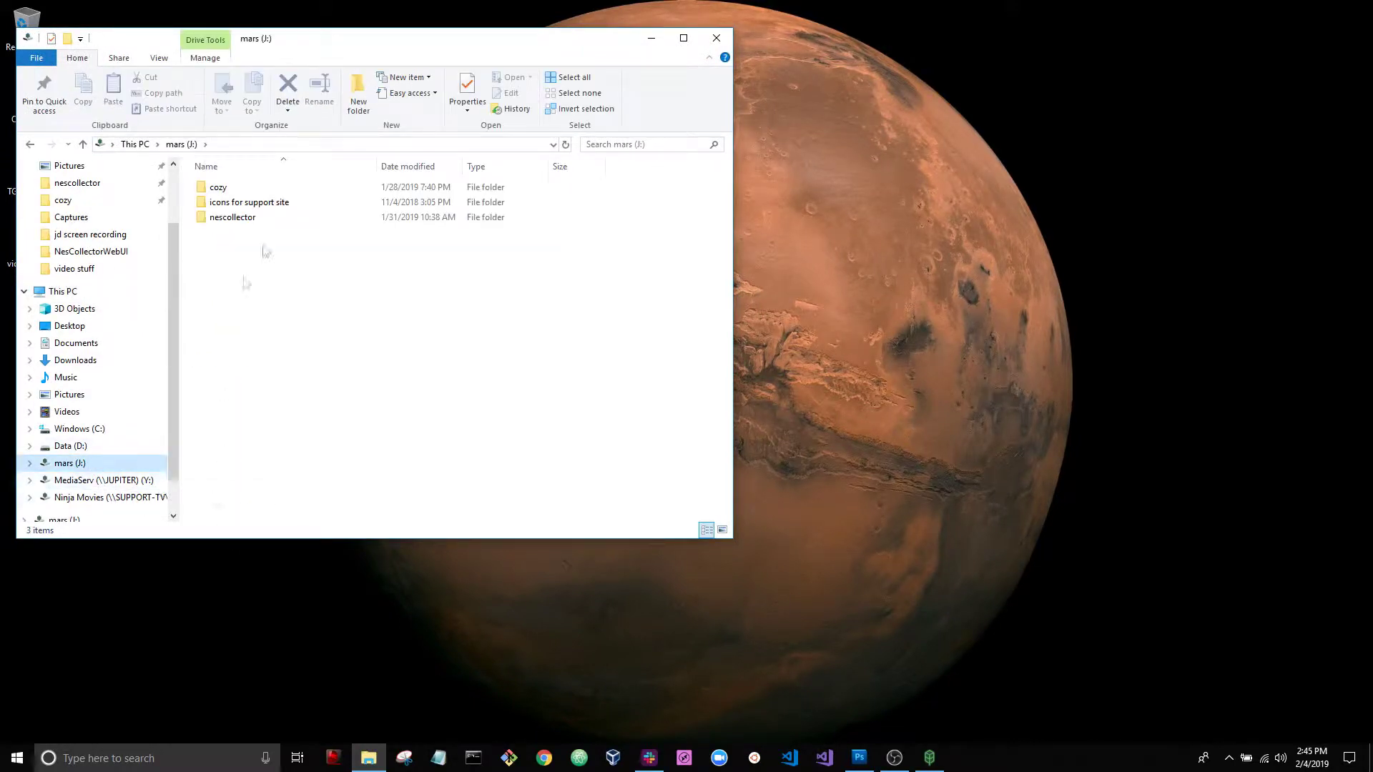
drag(281, 43, 528, 59)
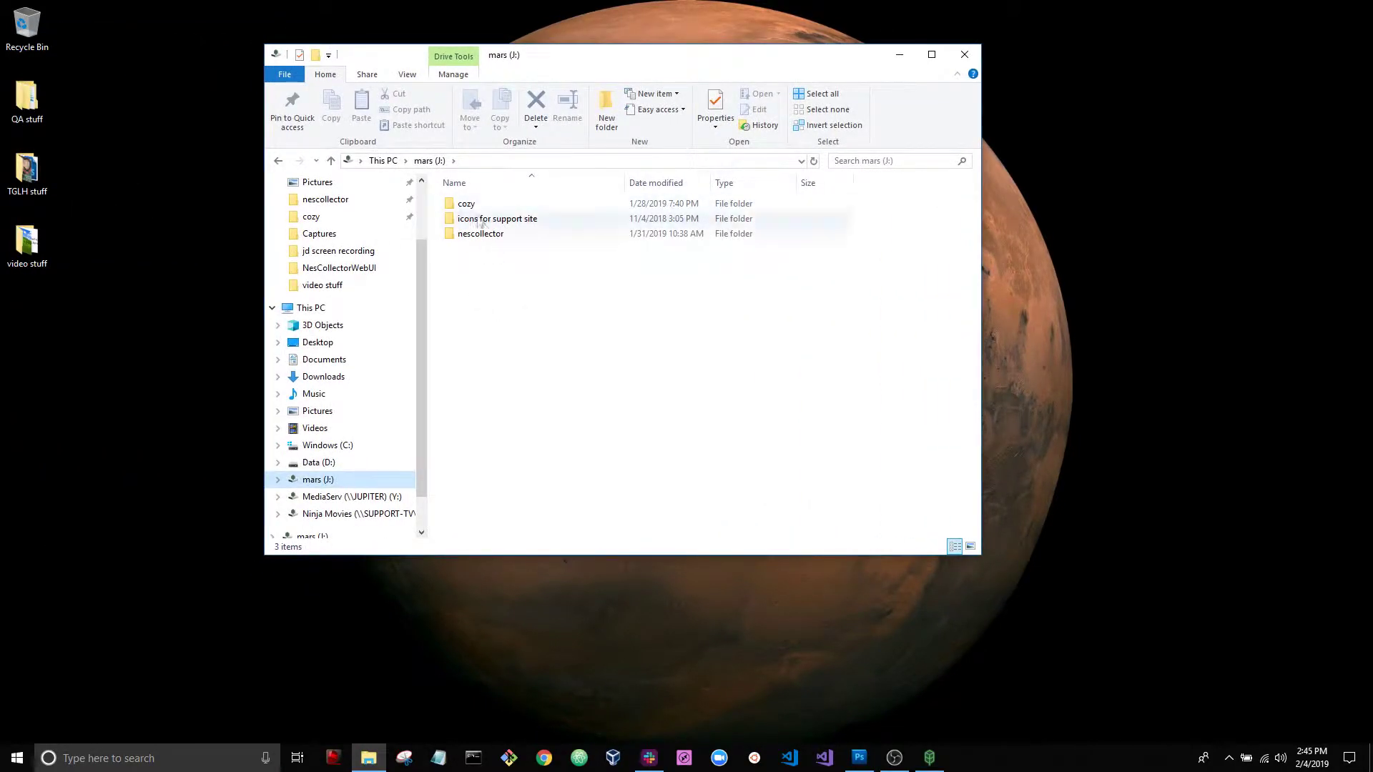
click(571, 413)
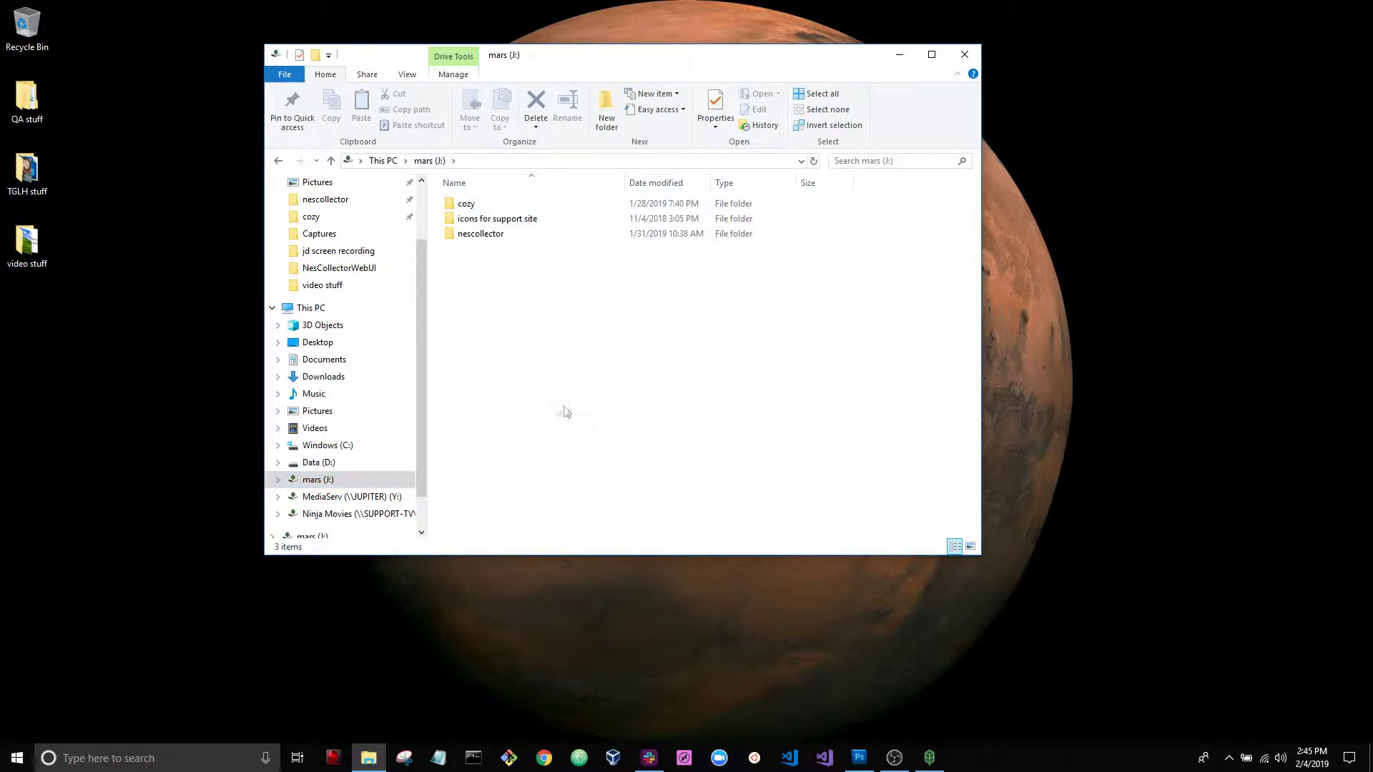
double_click(528, 222)
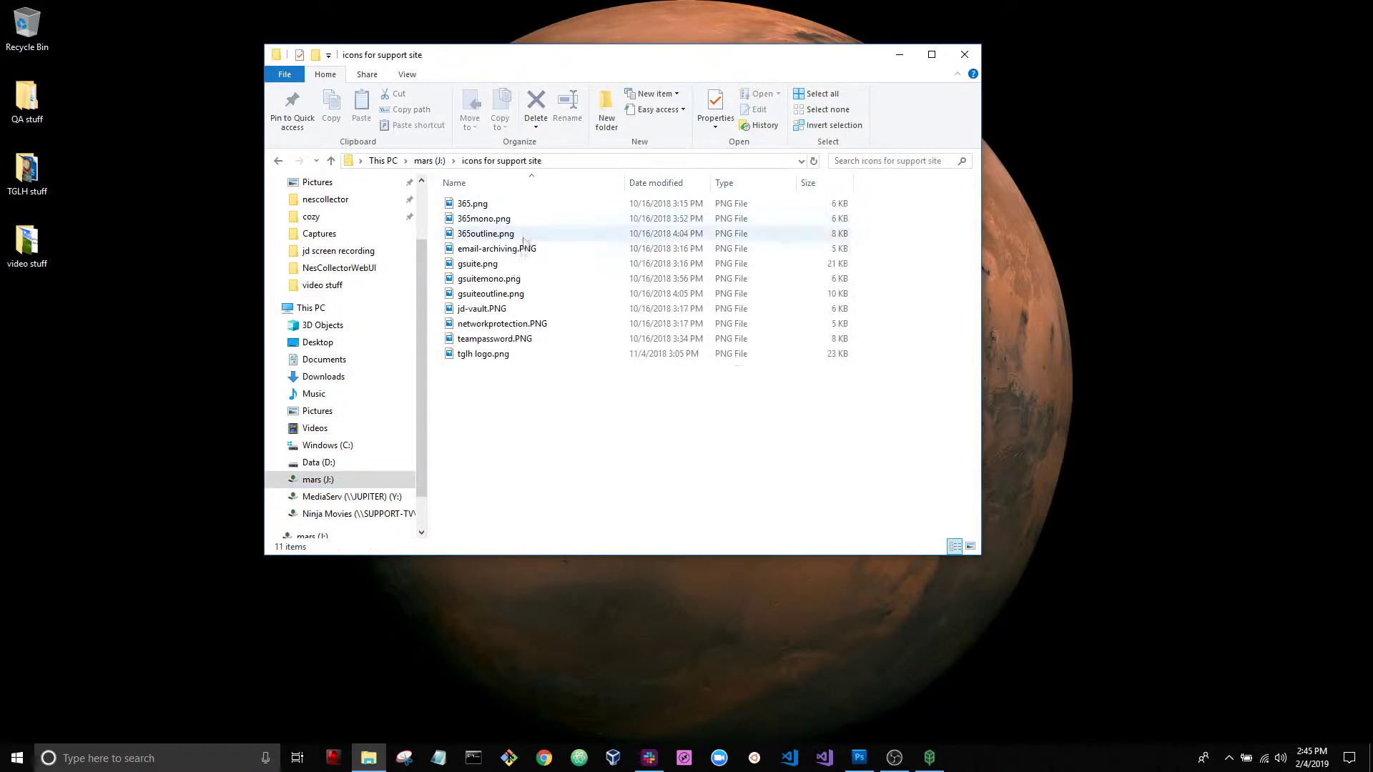
Permanently delete the seven files from email-archiving.PNG through teampassword.PNG.
click(505, 248)
shift+click(509, 339)
key(Delete)
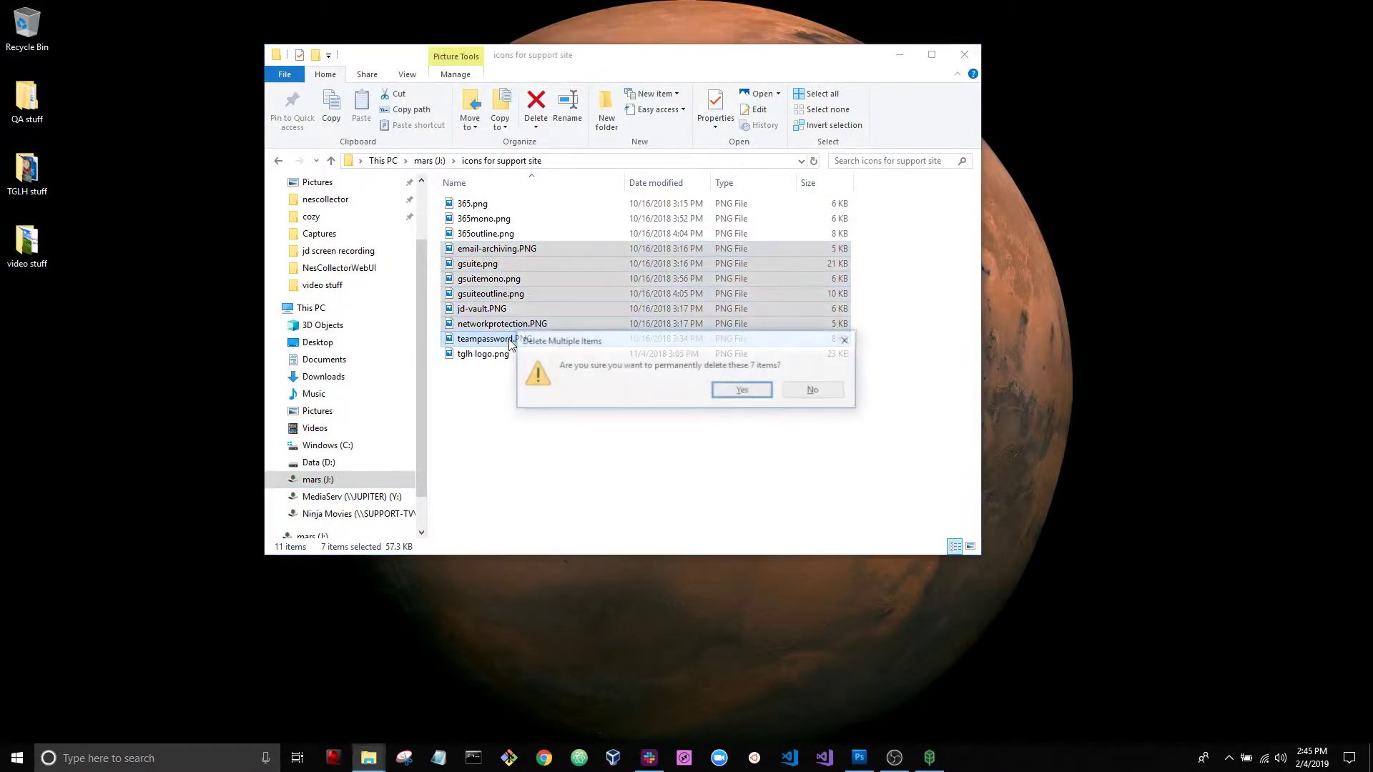
click(757, 392)
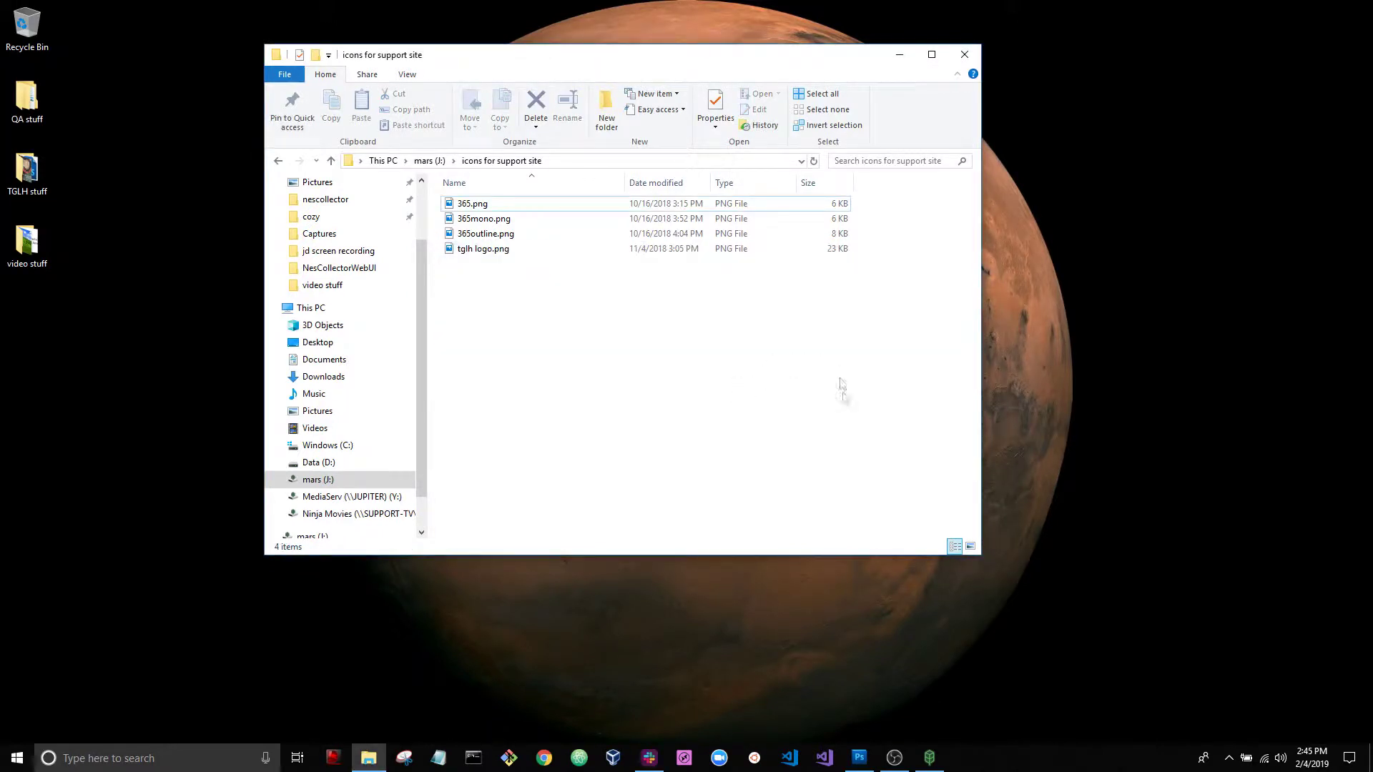
Permanently delete the remaining files 365.png, 365mono.png, 365outline.png and tglh logo.png.
click(538, 250)
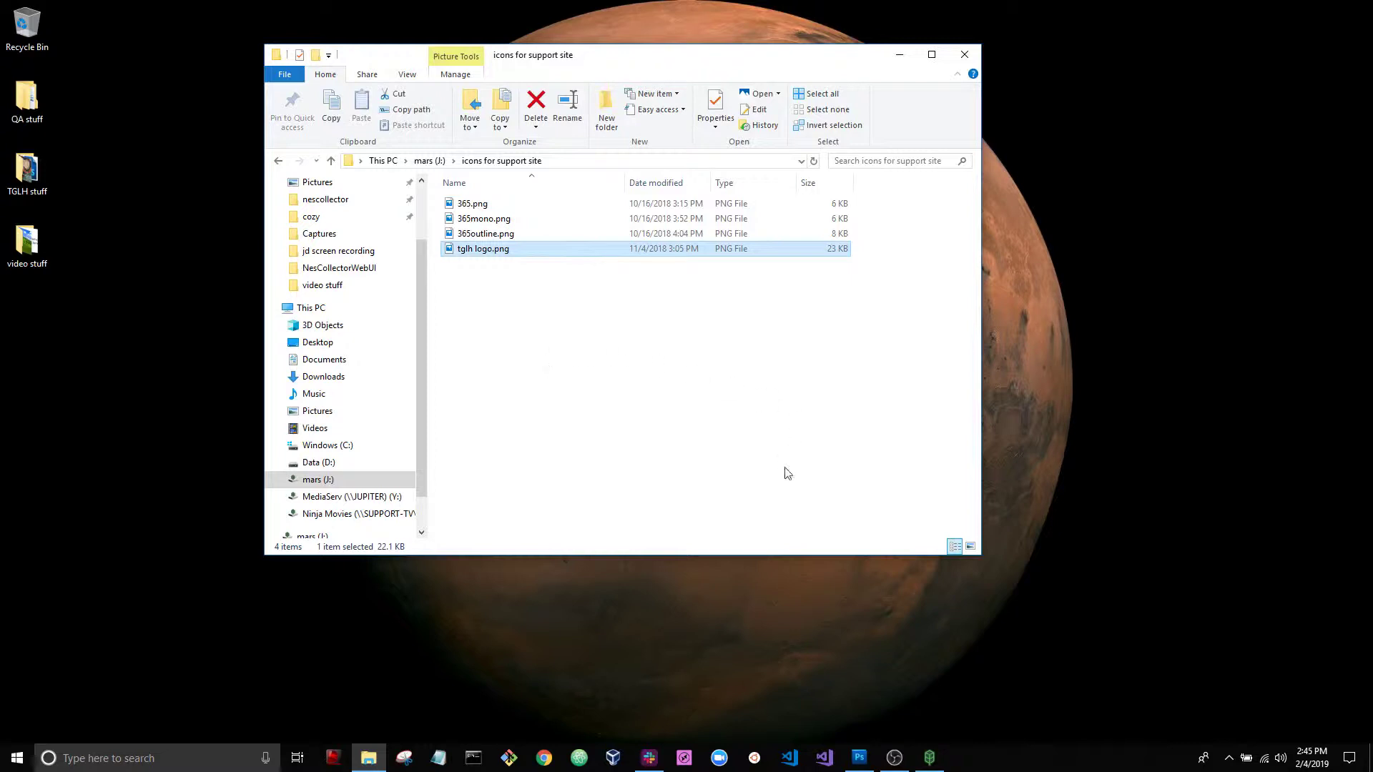
click(520, 204)
shift+click(522, 248)
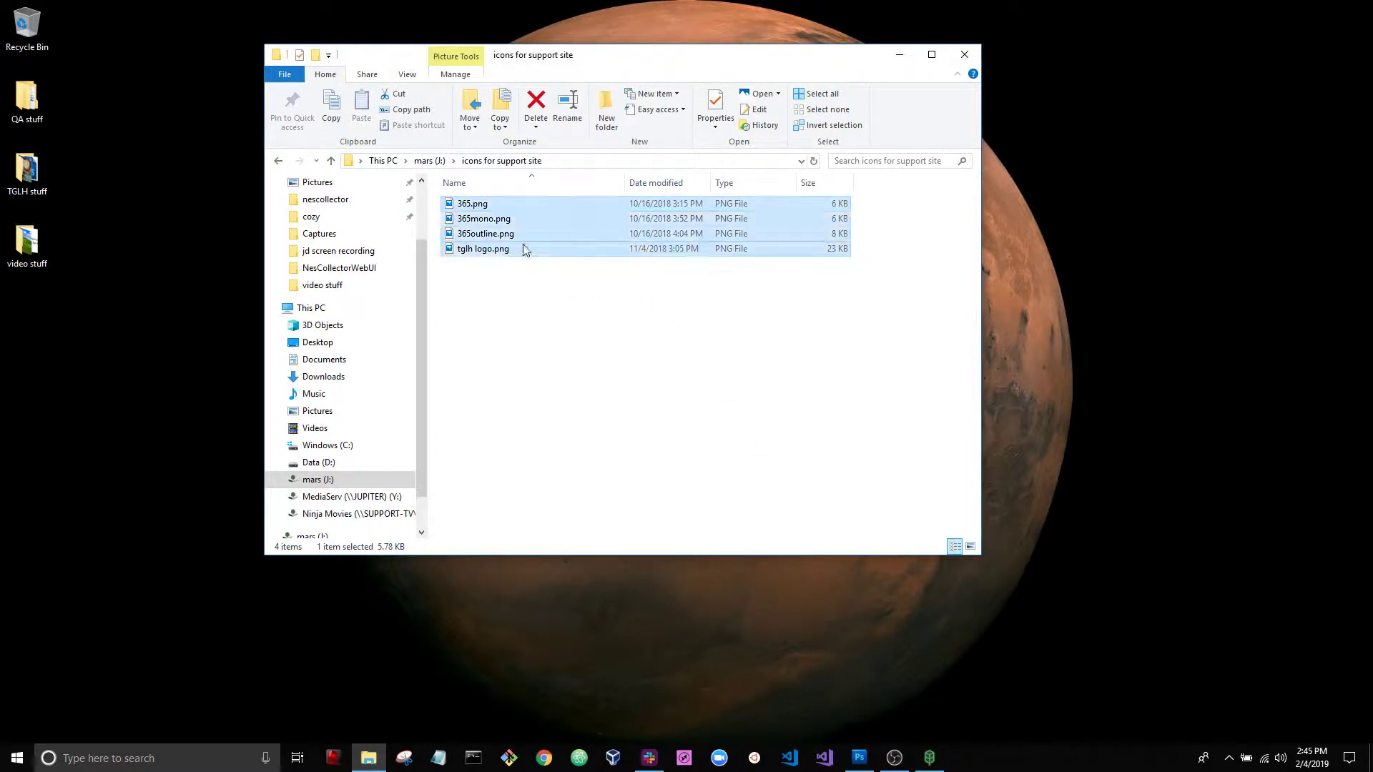
key(Delete)
click(741, 393)
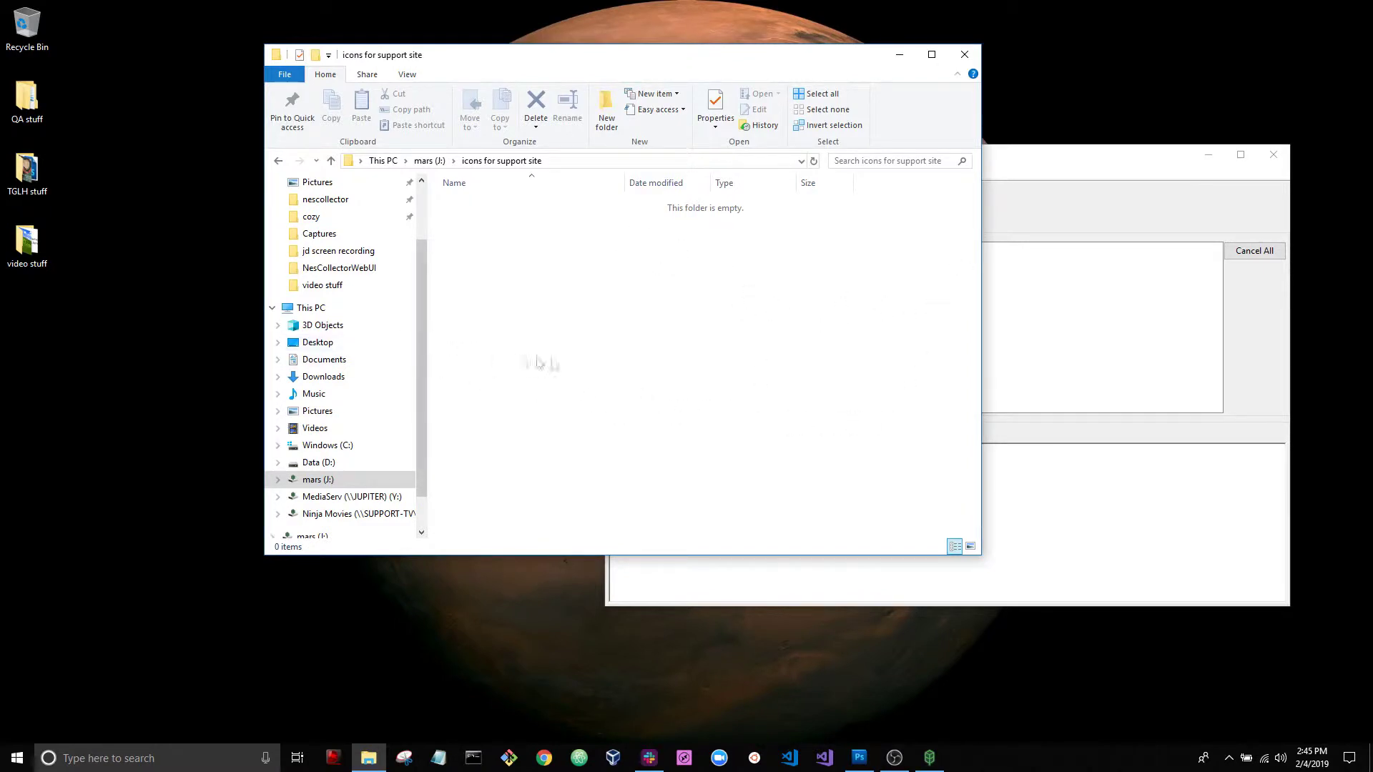
Bring the Jungle Disk Workgroup Activity Monitor forward, reposition its window and minimize it.
click(1041, 180)
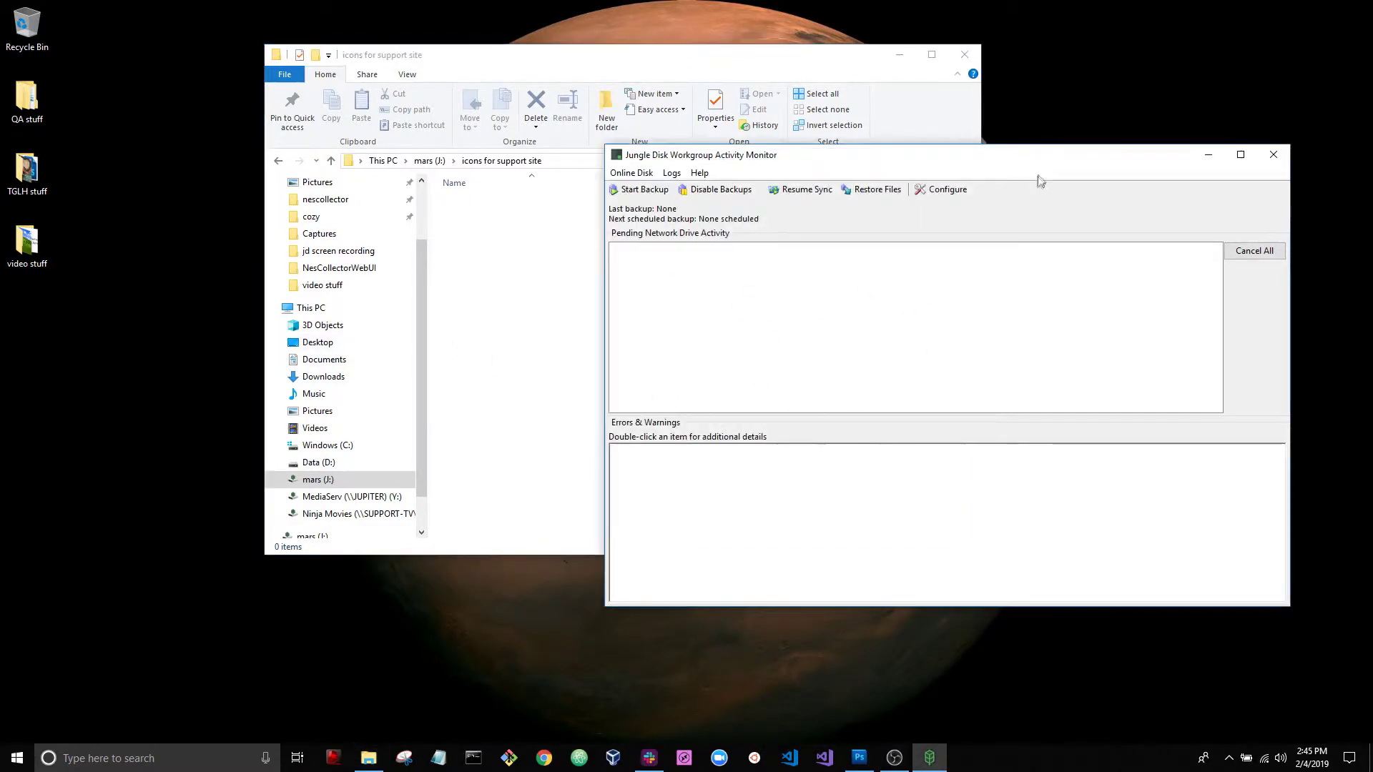
drag(766, 160, 640, 138)
click(1081, 130)
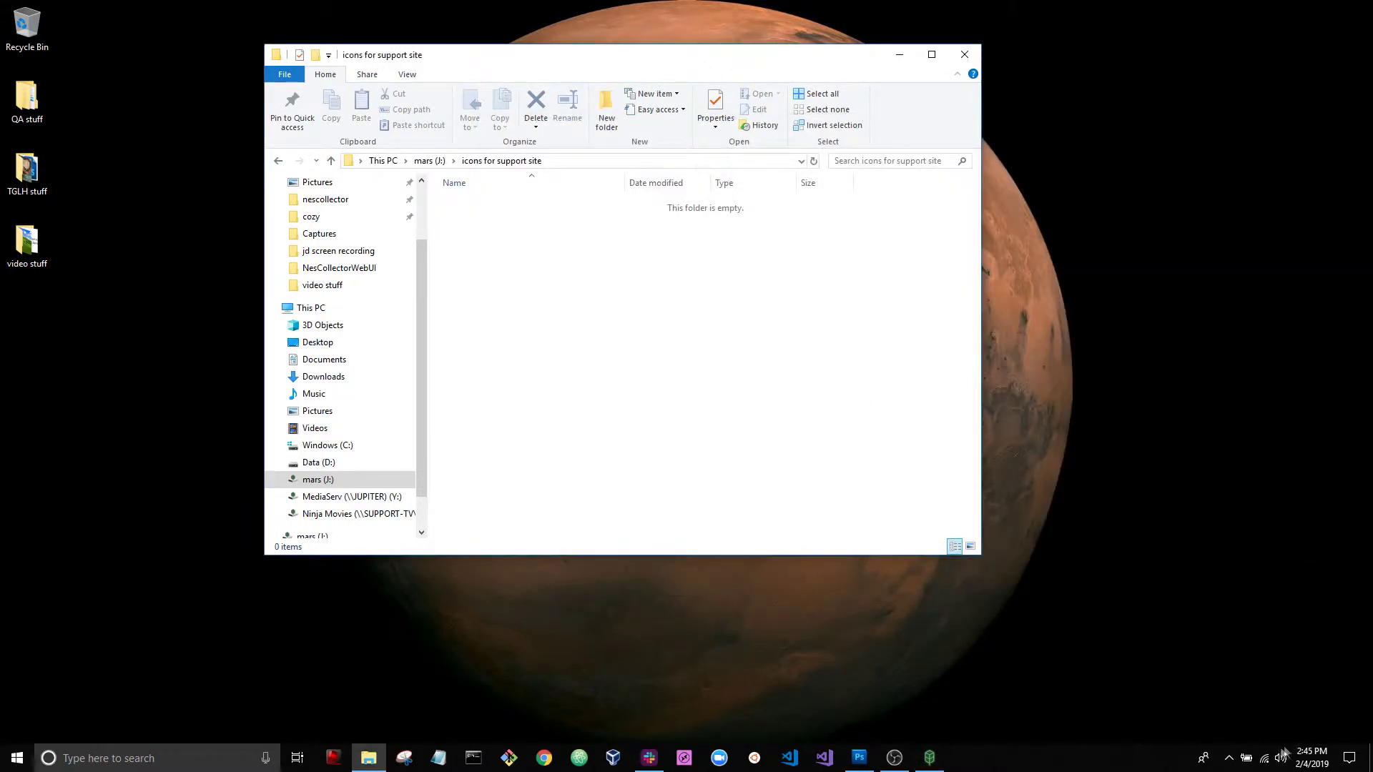
Switch to the Jungle Disk Workgroup Activity Monitor and begin a file restore with Network Drive as the source.
click(1229, 758)
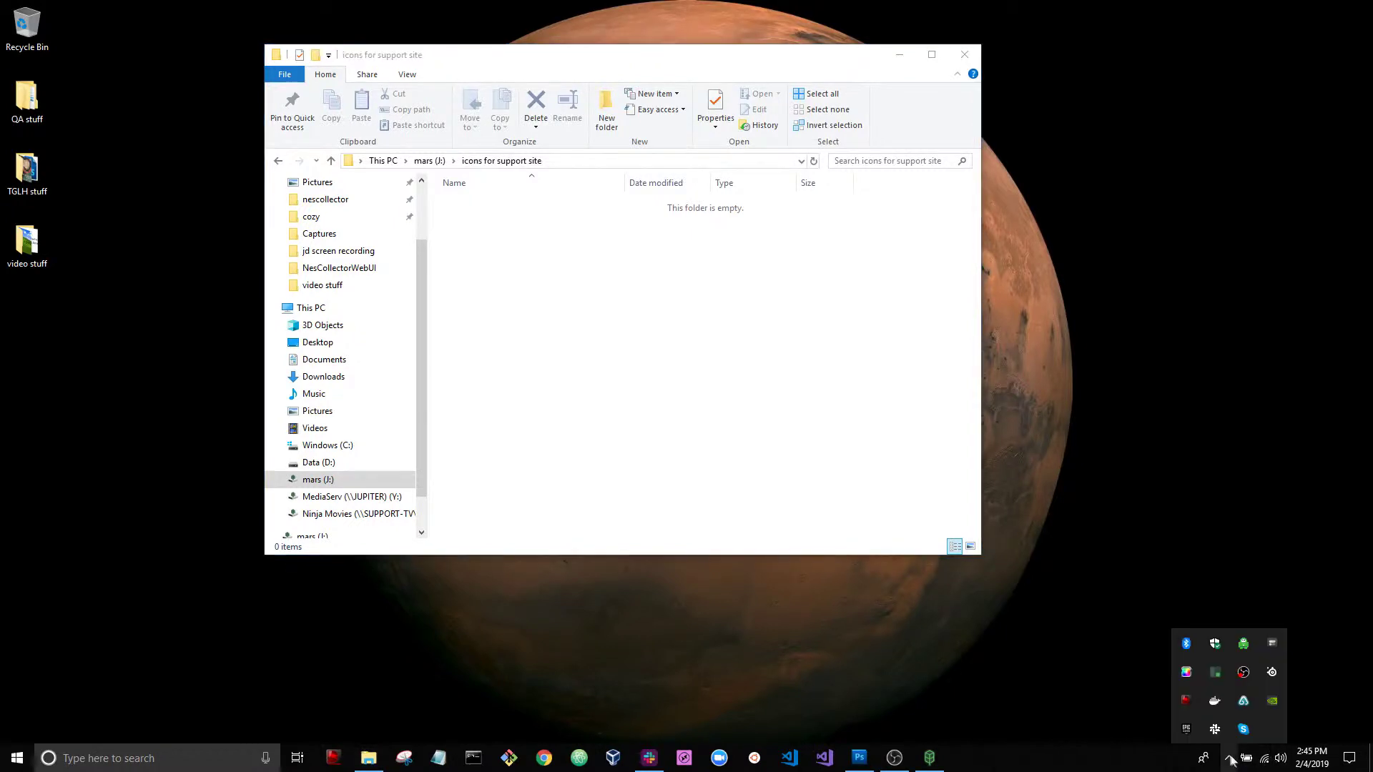
right_click(1215, 675)
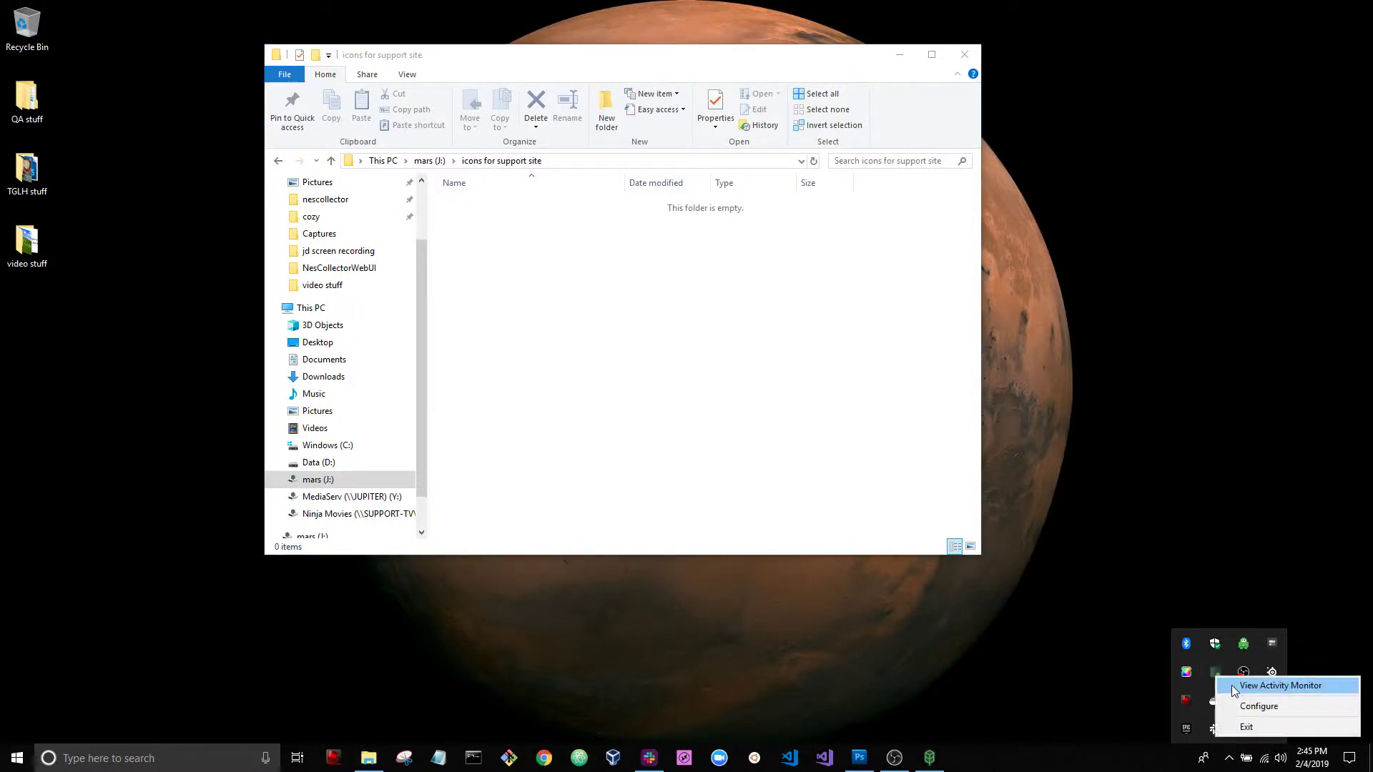
click(1233, 687)
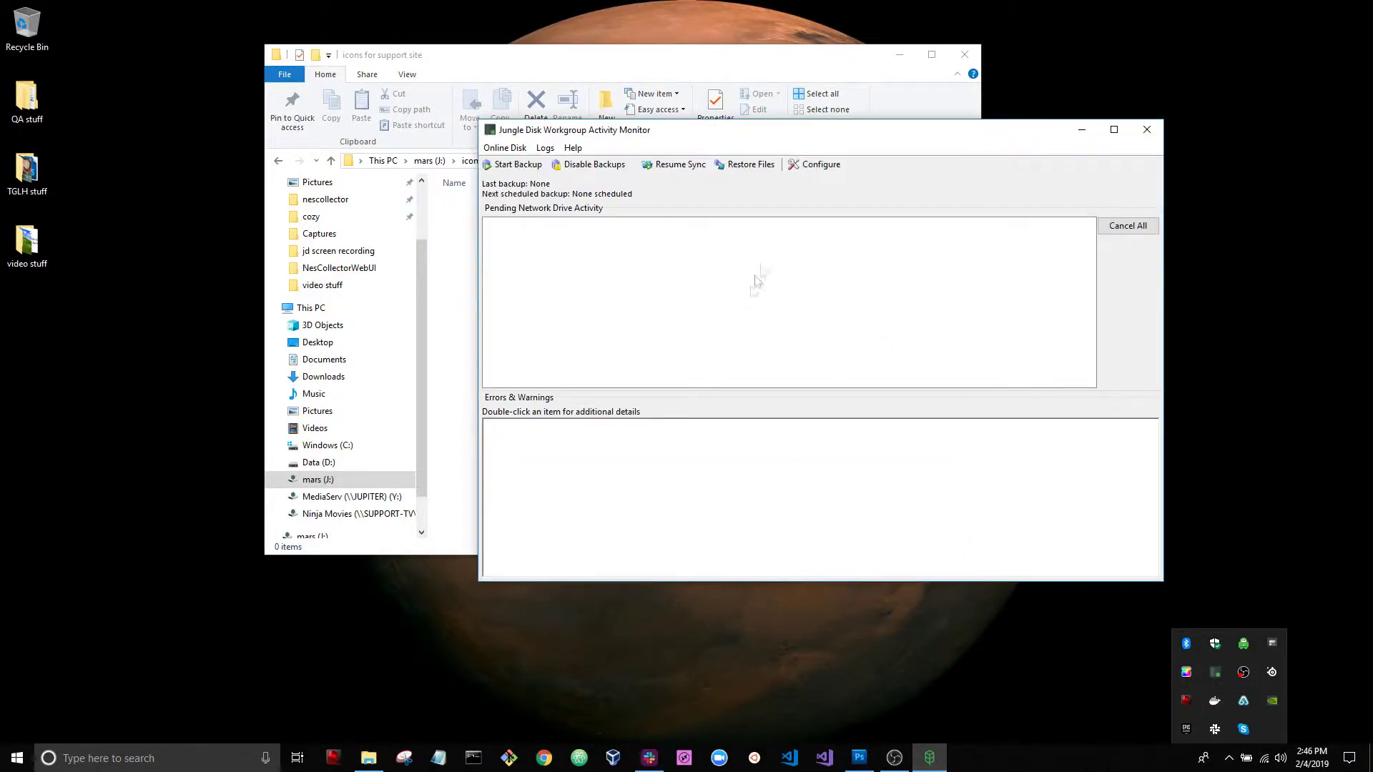
click(751, 165)
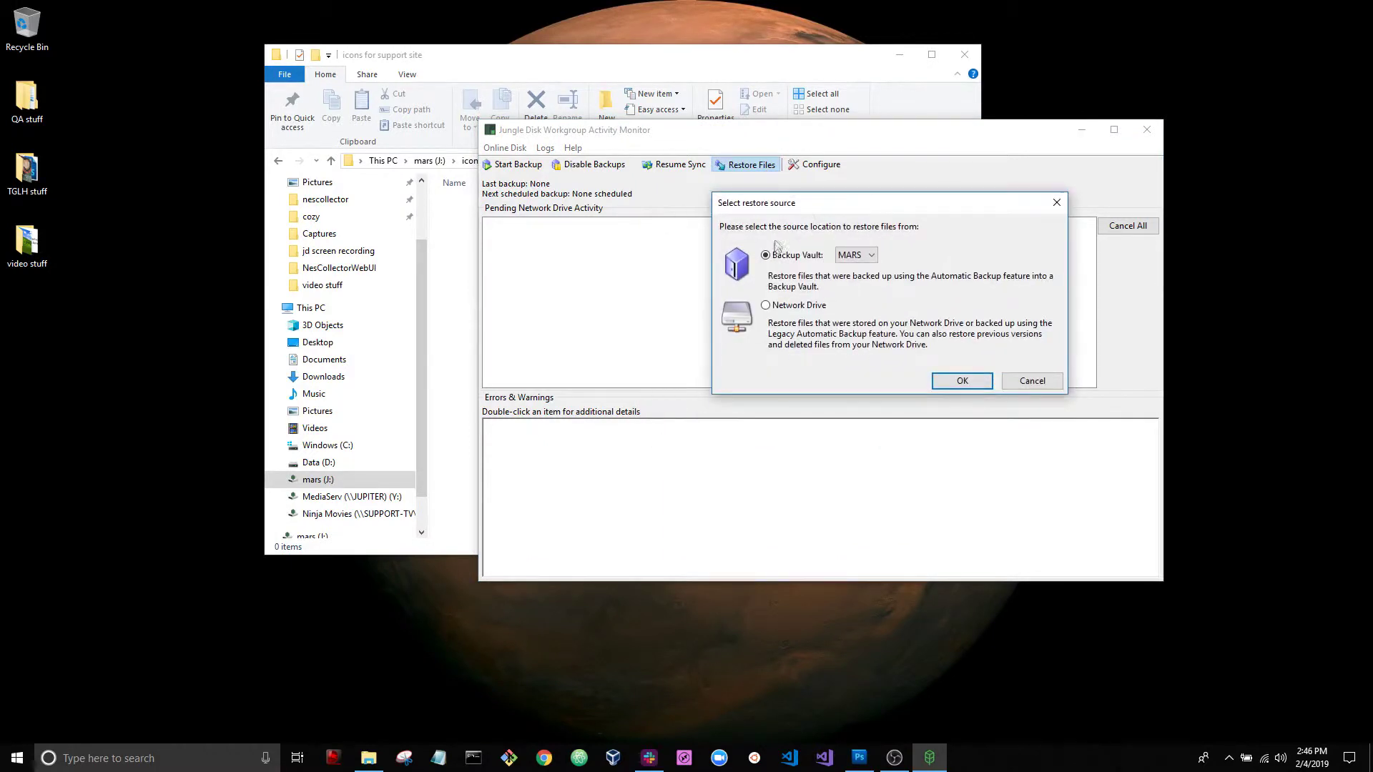
click(768, 307)
click(962, 381)
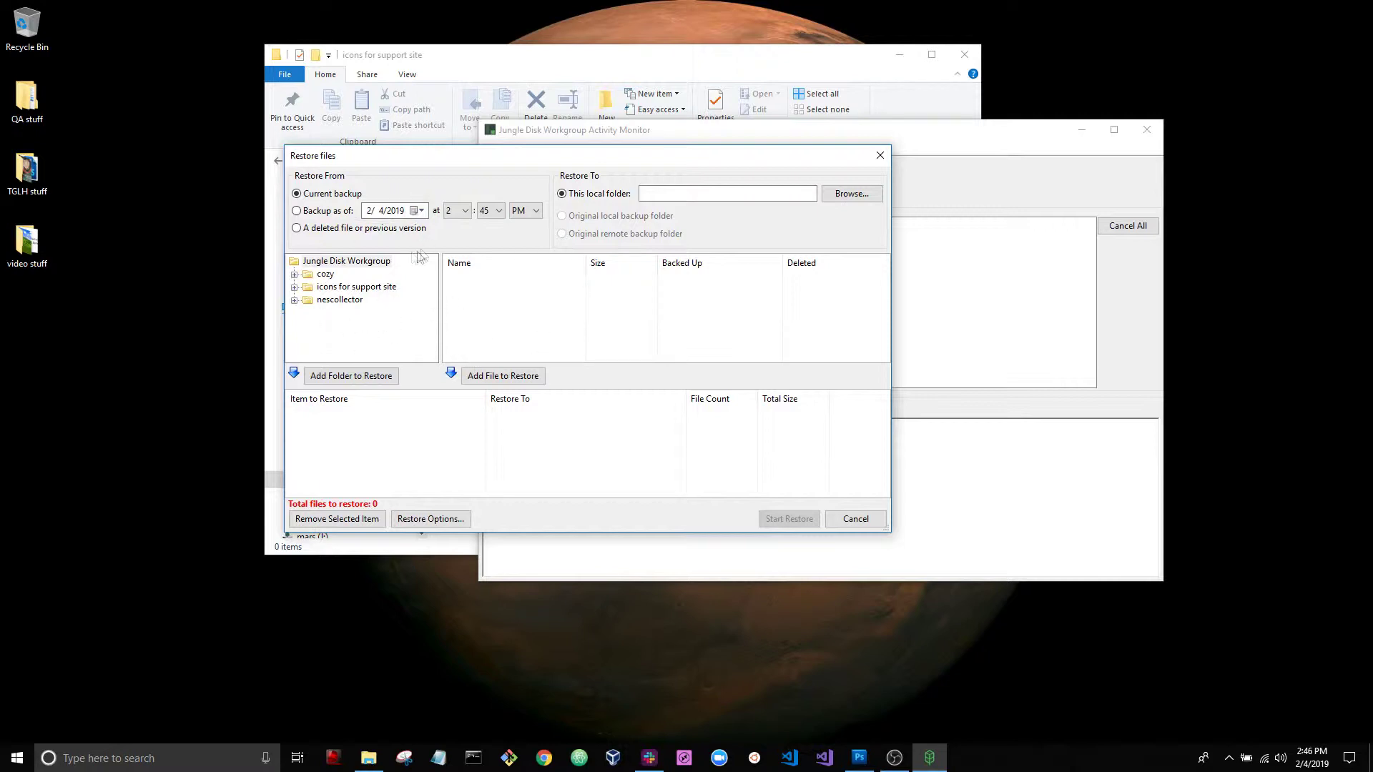
Create a folder named "JD Restore" on the Desktop and set it as the local folder to restore to.
click(298, 229)
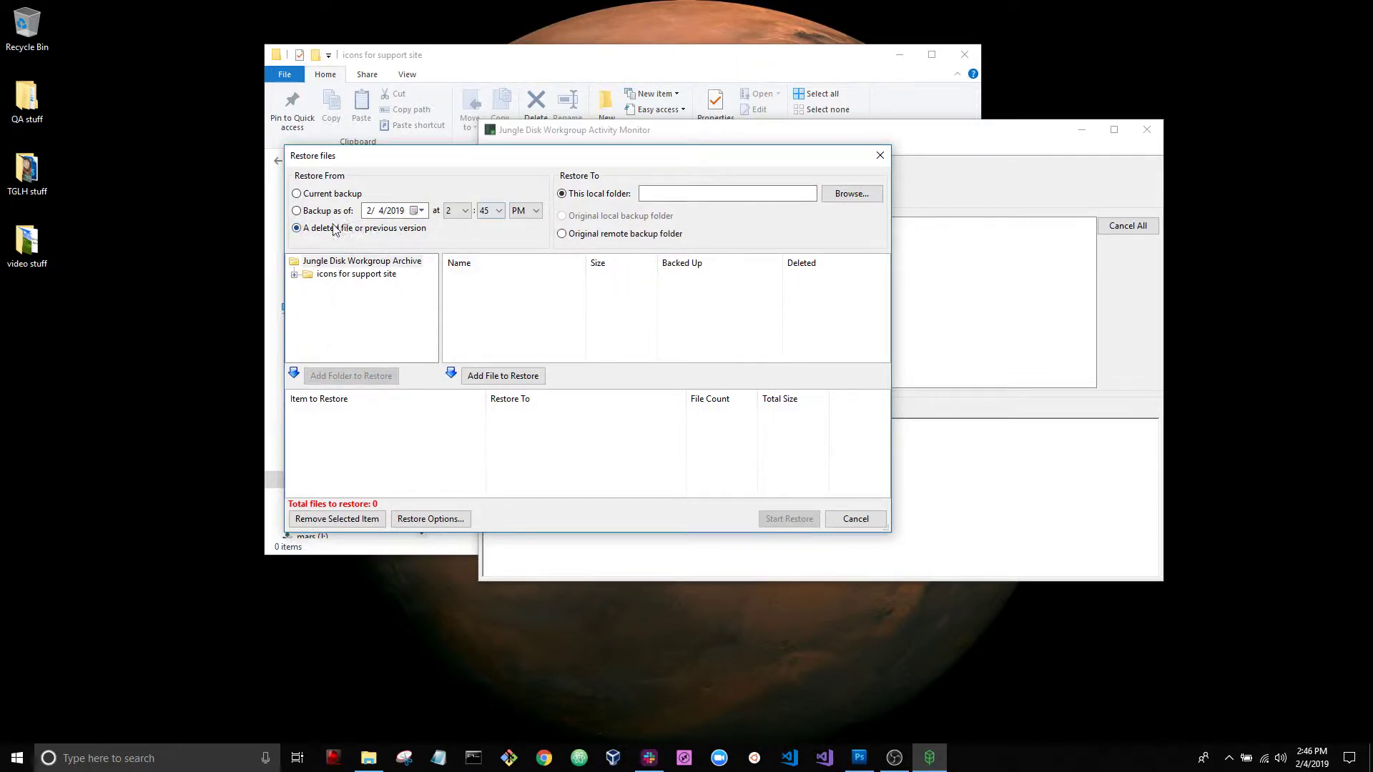
click(850, 194)
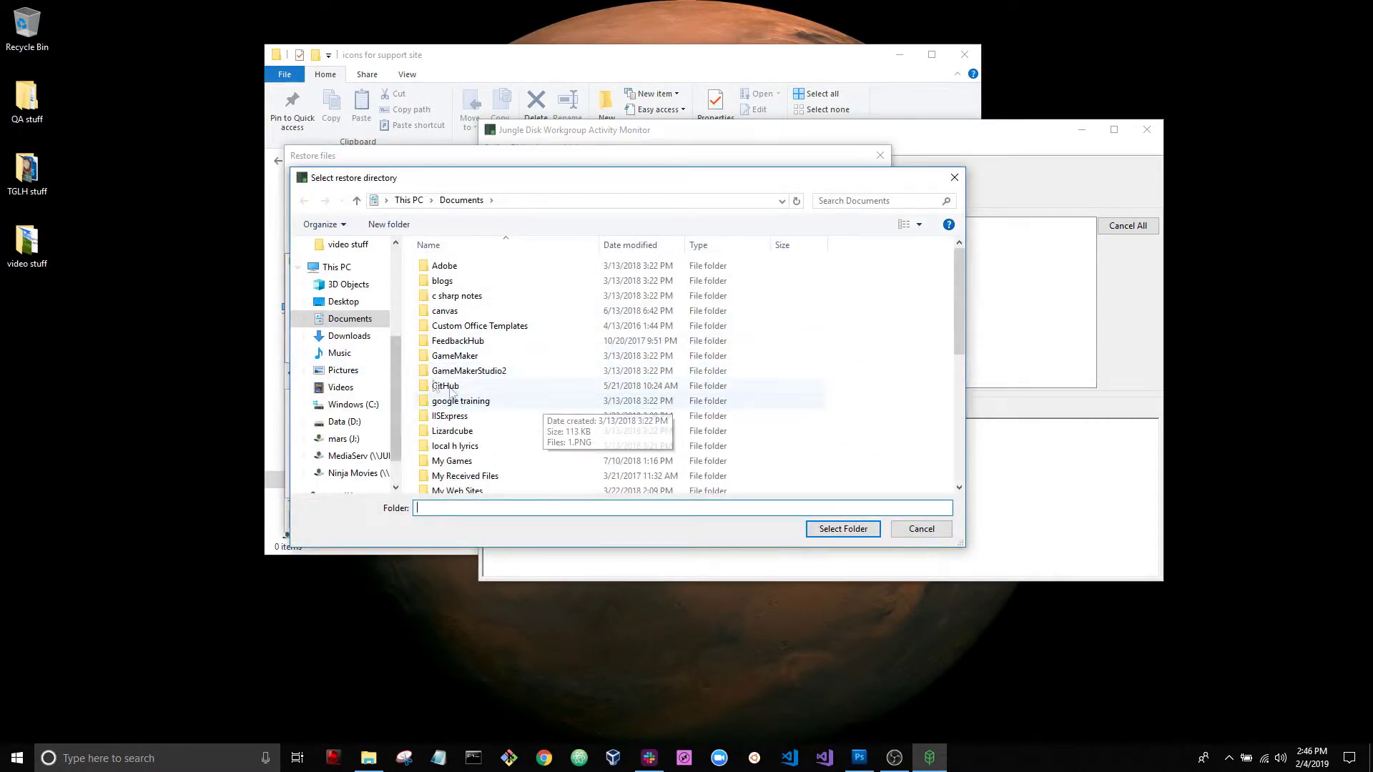
click(342, 301)
right_click(727, 295)
mouse_move(791, 491)
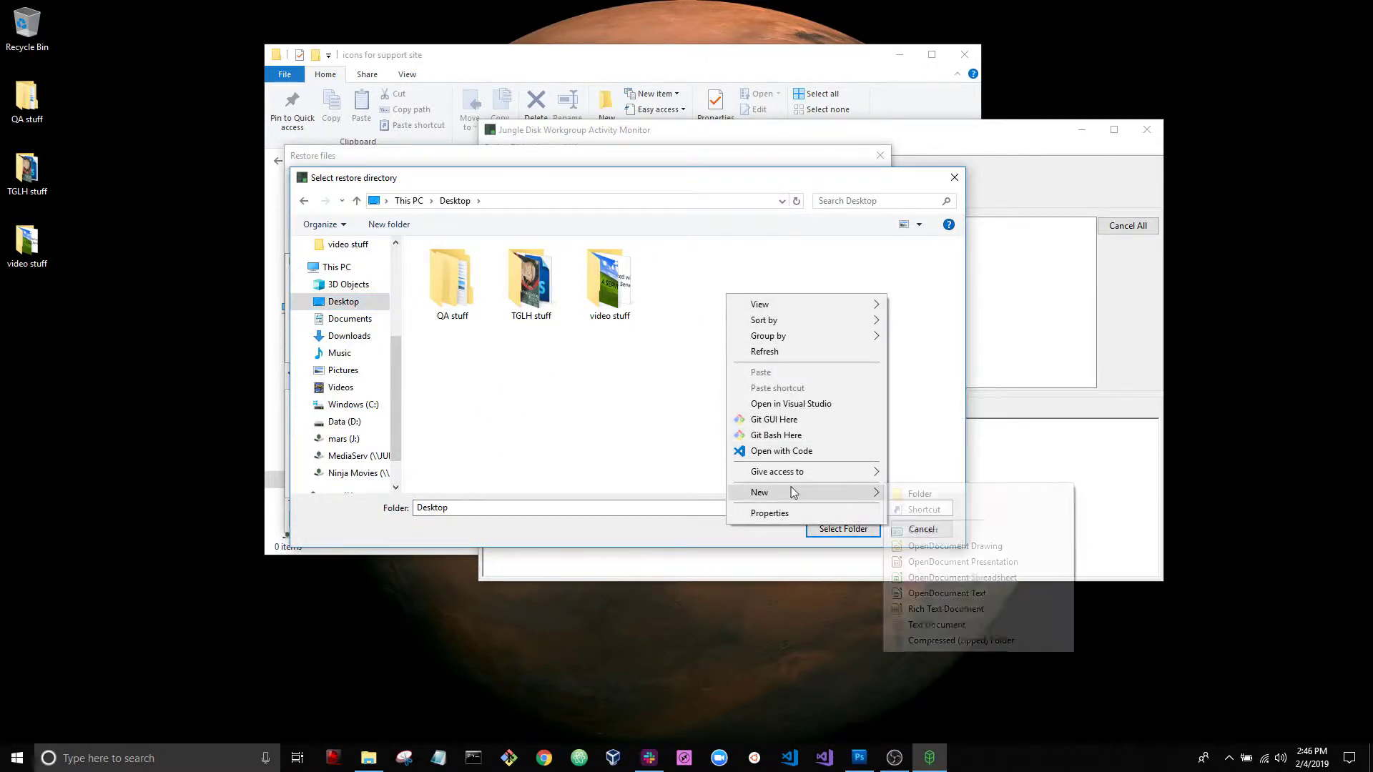
click(904, 495)
text(JD Restore)
key(Return)
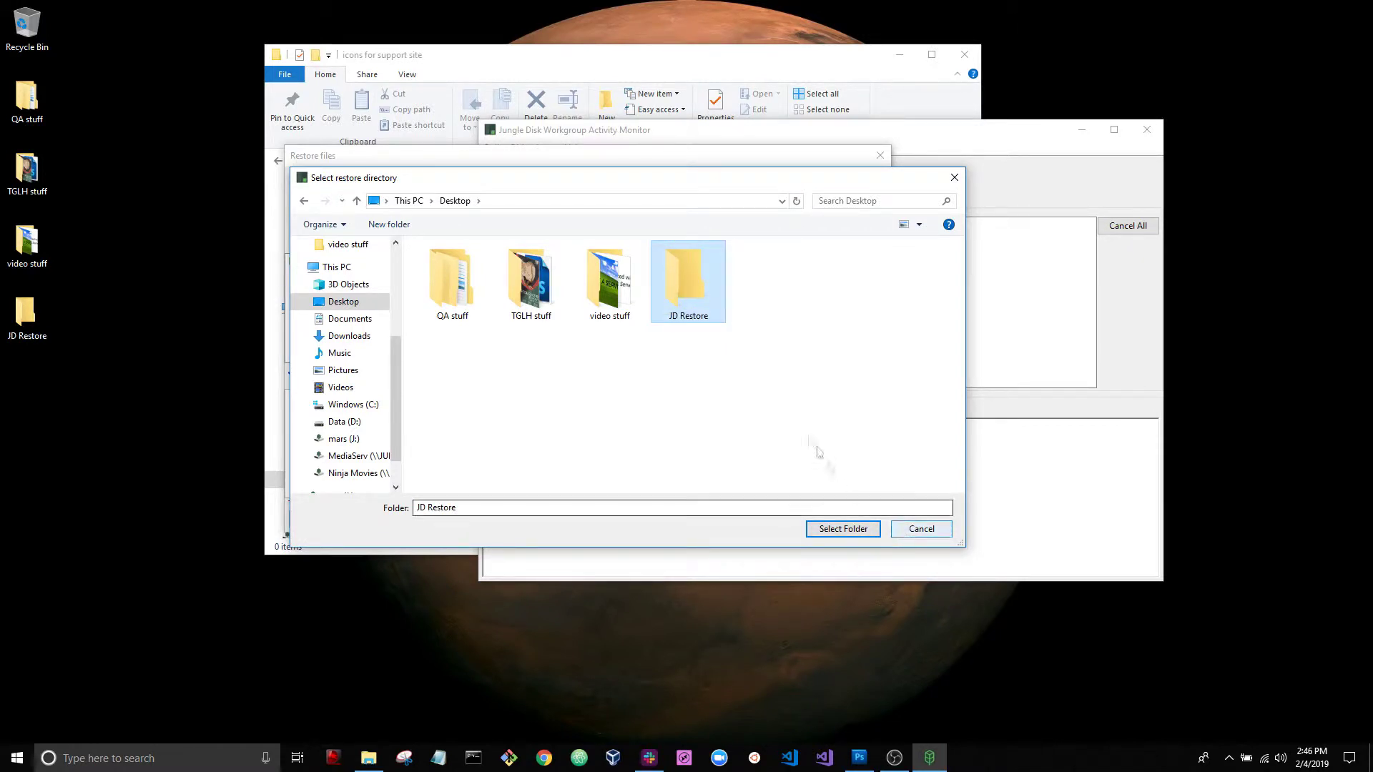
double_click(698, 309)
click(869, 530)
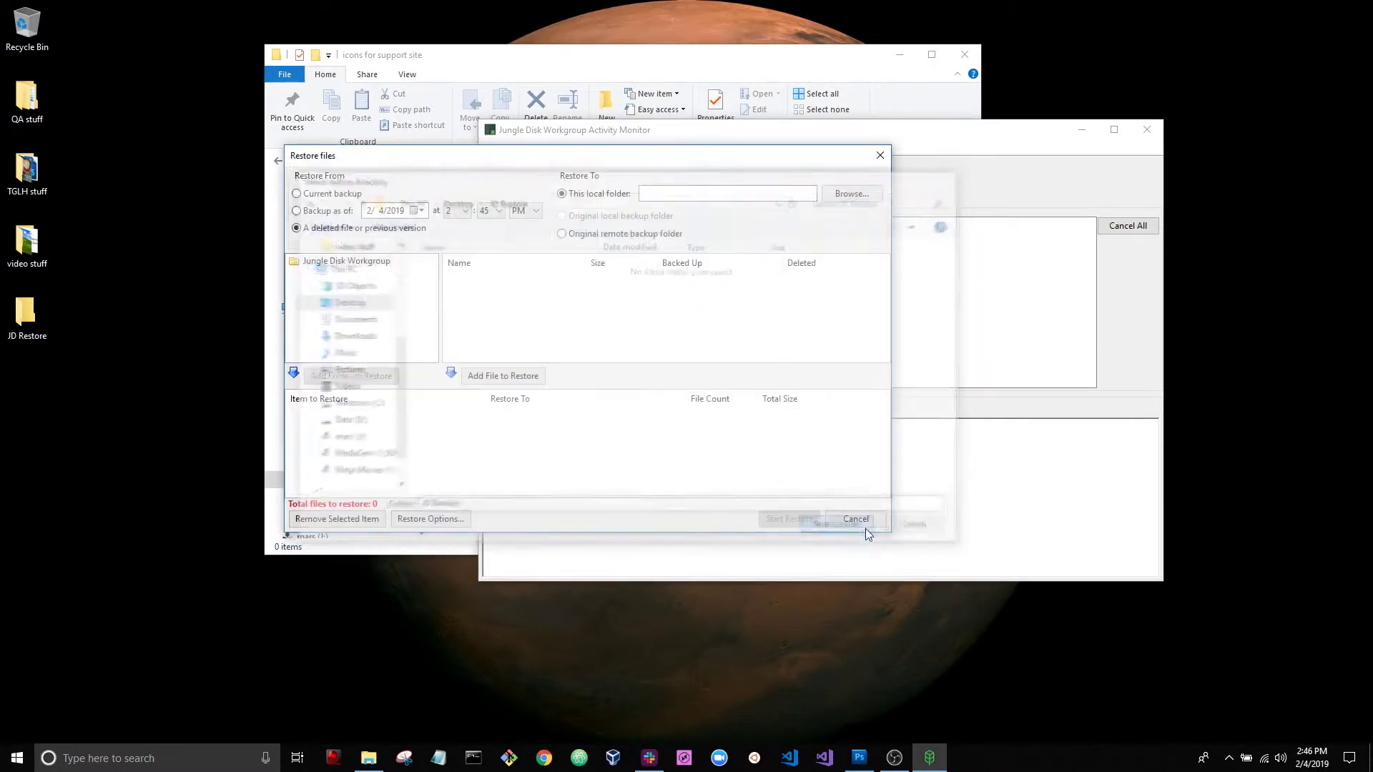
drag(642, 193, 787, 201)
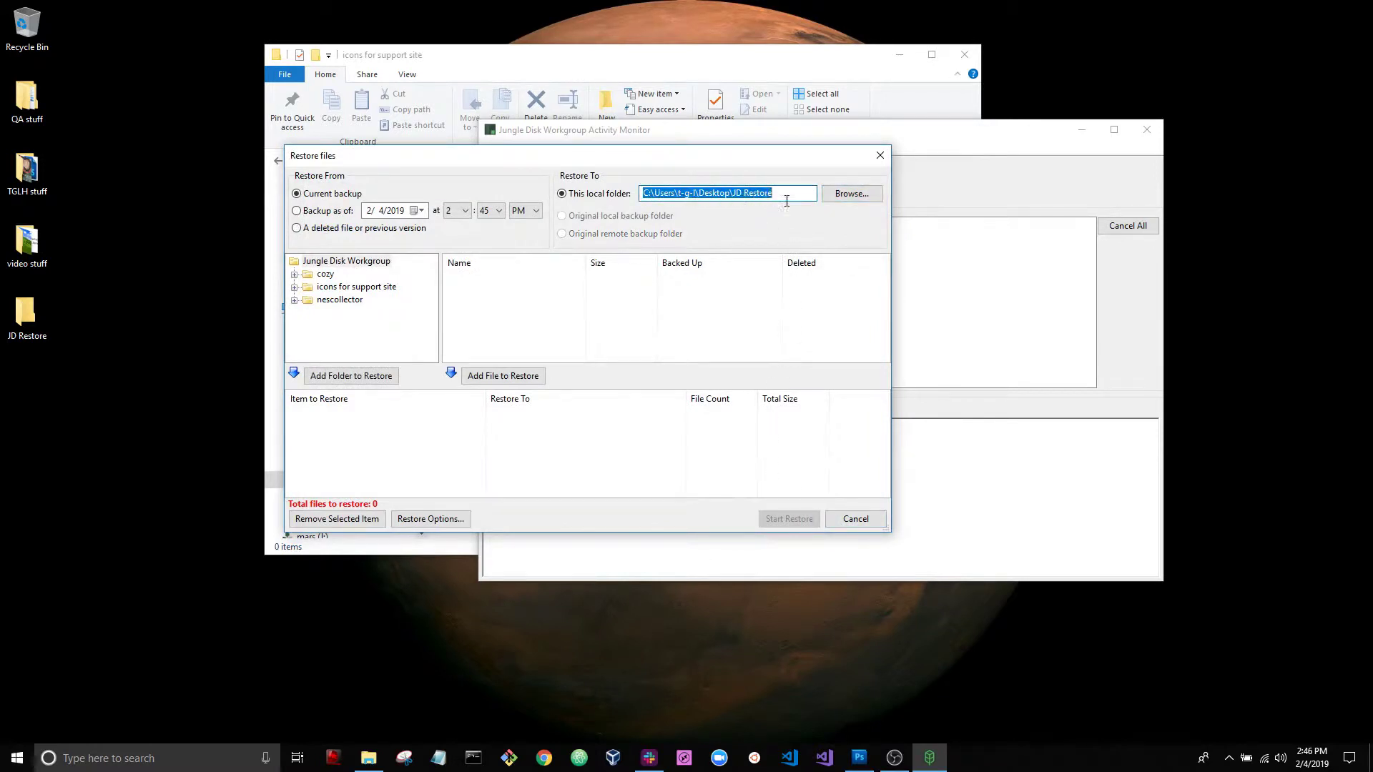
click(786, 194)
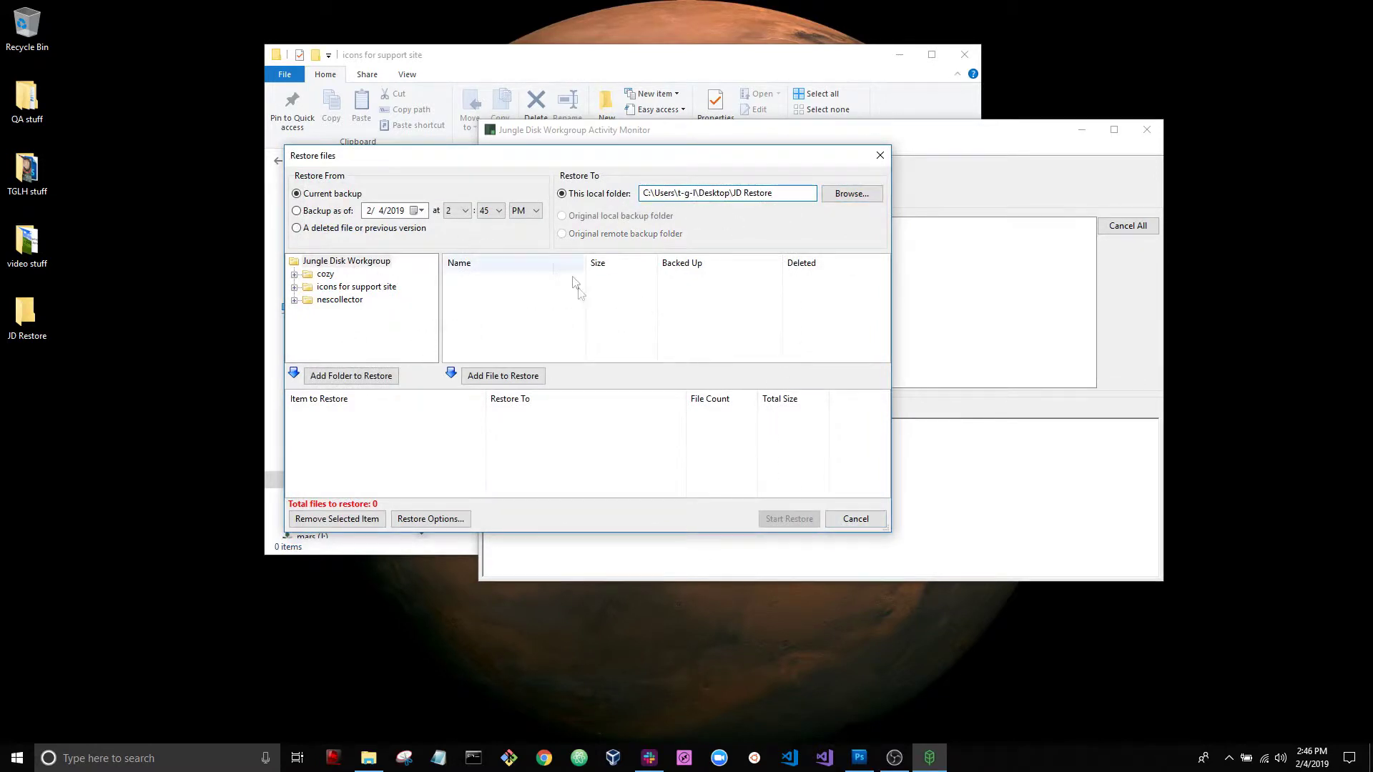
Set the restore source to a deleted file or previous version and list the archived "icons for support site" files.
click(297, 229)
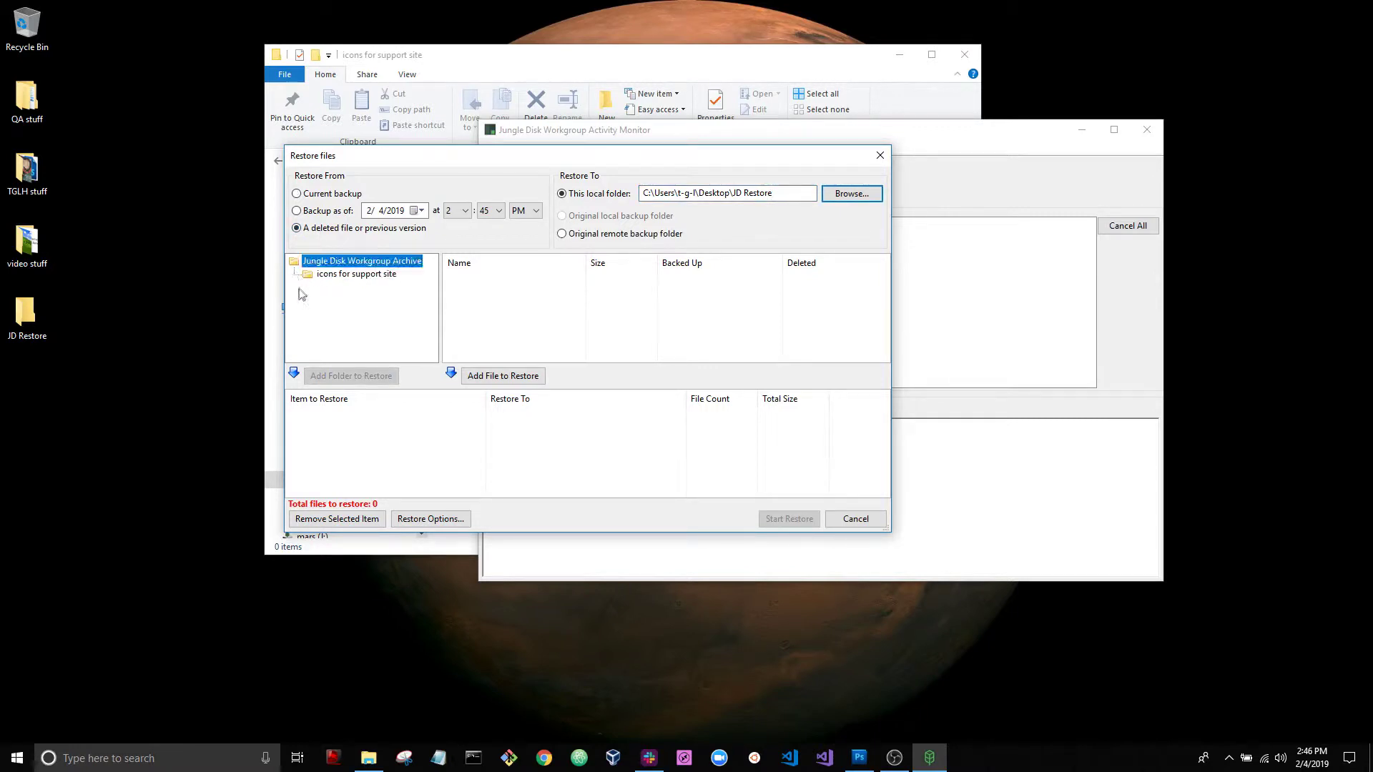
click(329, 275)
scroll(649, 318, down, 2)
scroll(649, 318, up, 1)
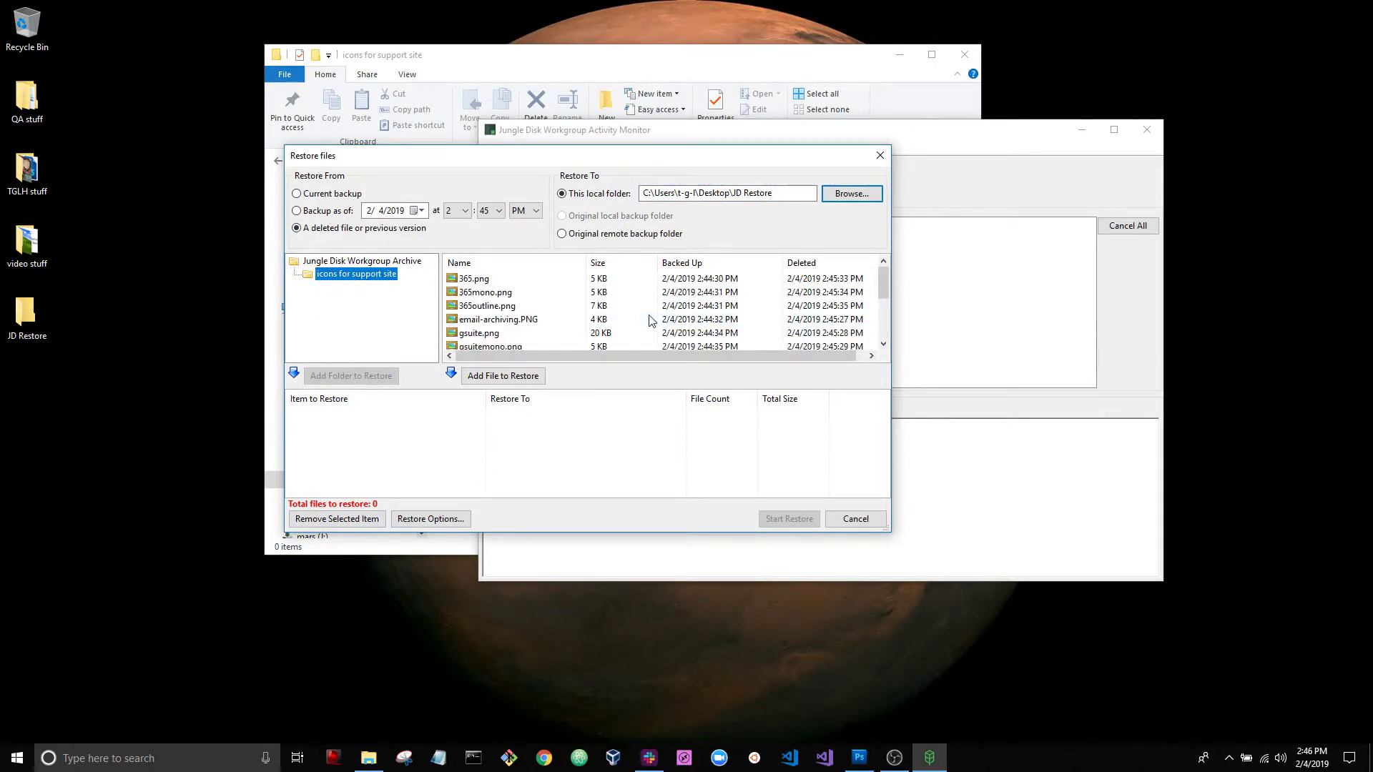
Add all deleted files of the archived folder, from 365.png through tglh logo.png, to the restore list.
shift+click(535, 347)
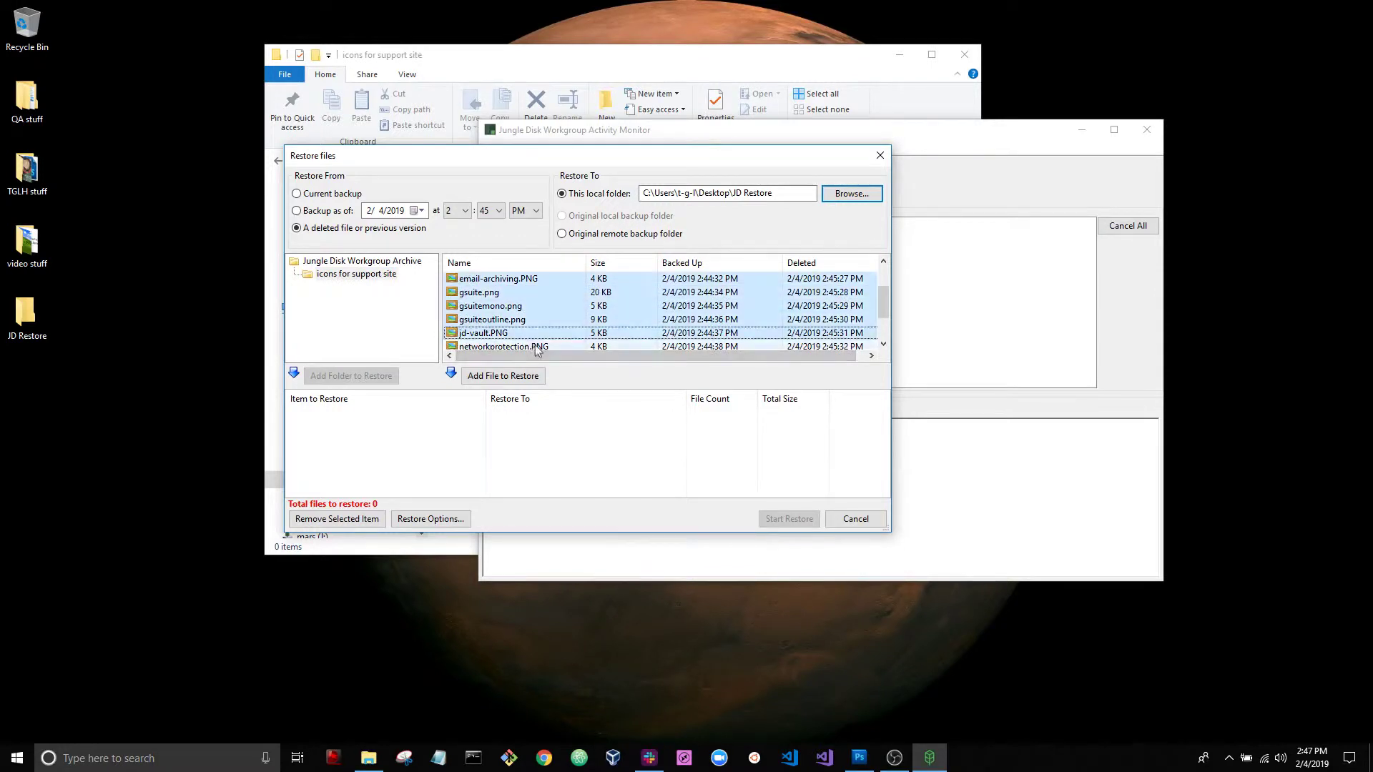
scroll(571, 320, down, 1)
shift+click(545, 334)
scroll(570, 337, up, 2)
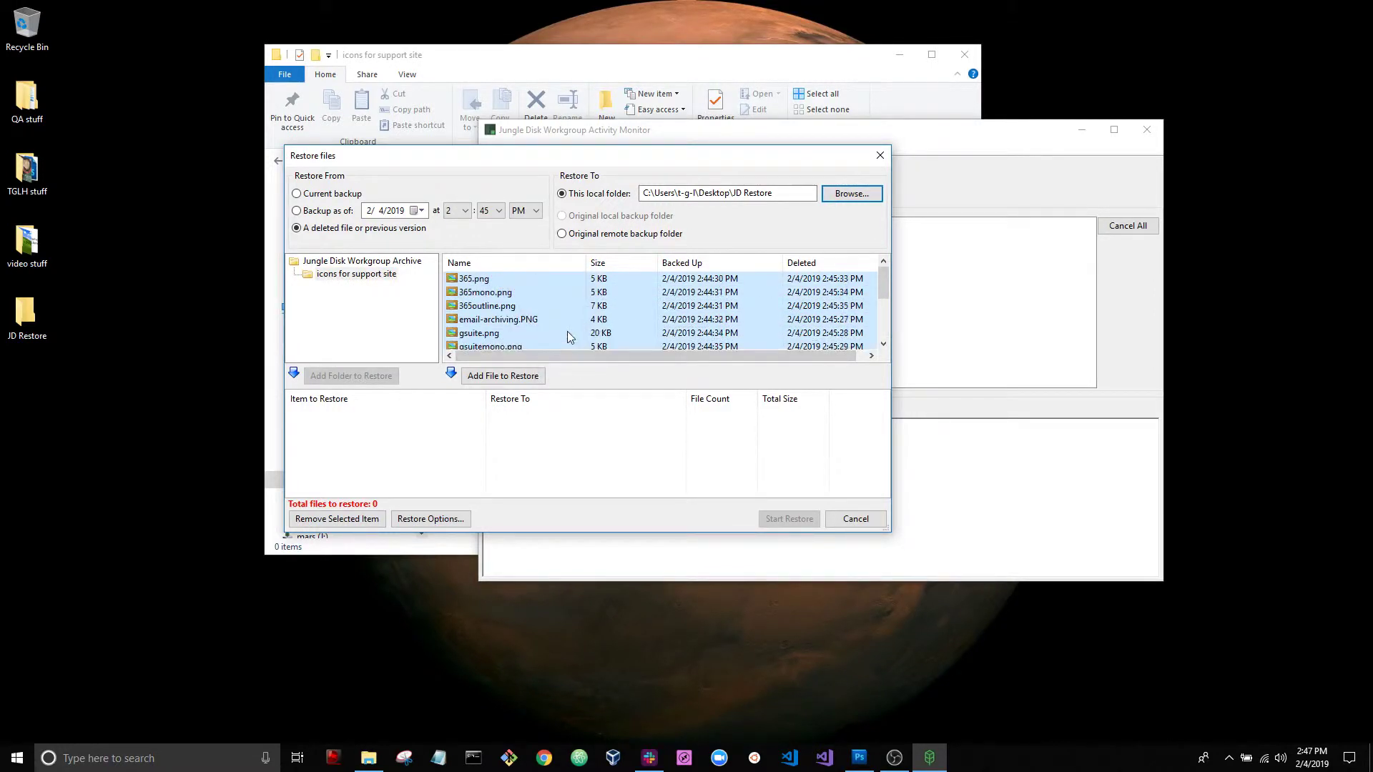
click(517, 377)
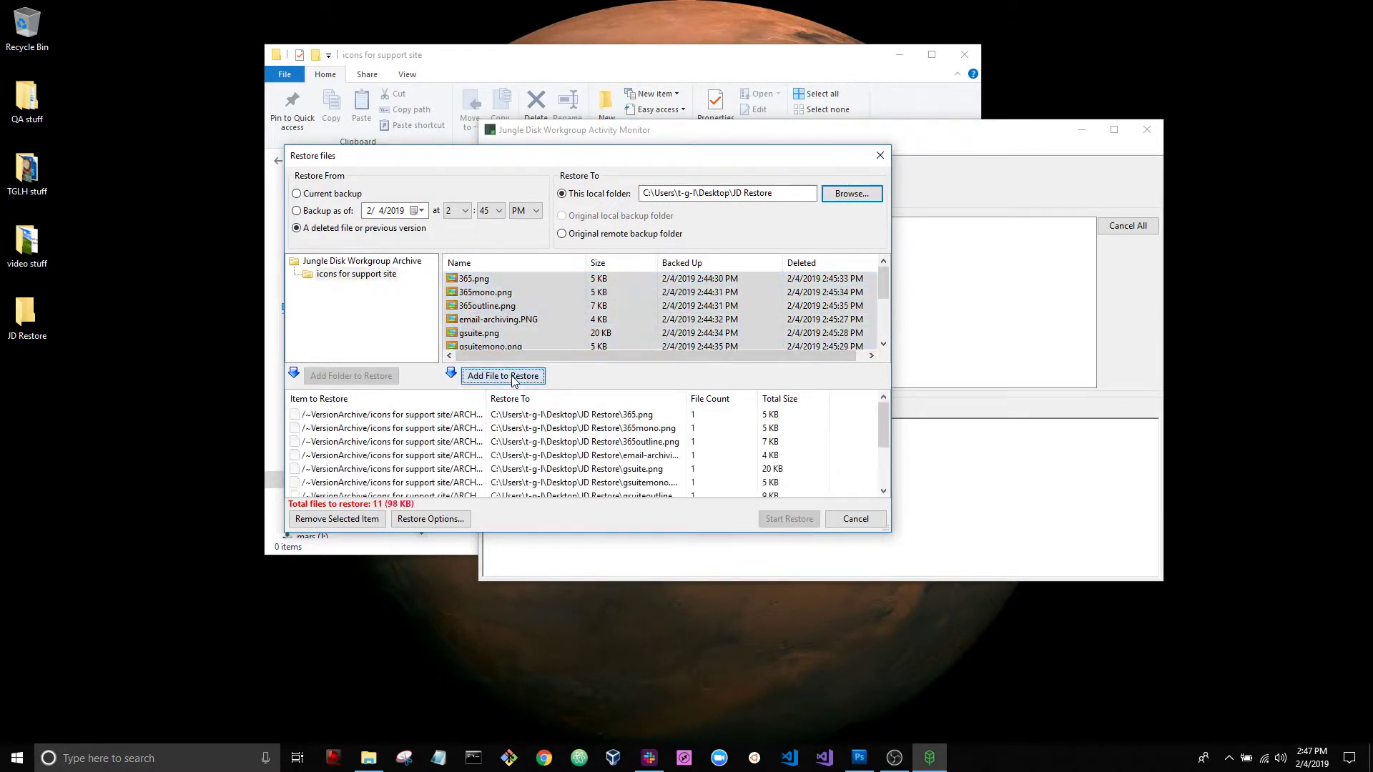
scroll(489, 447, down, 2)
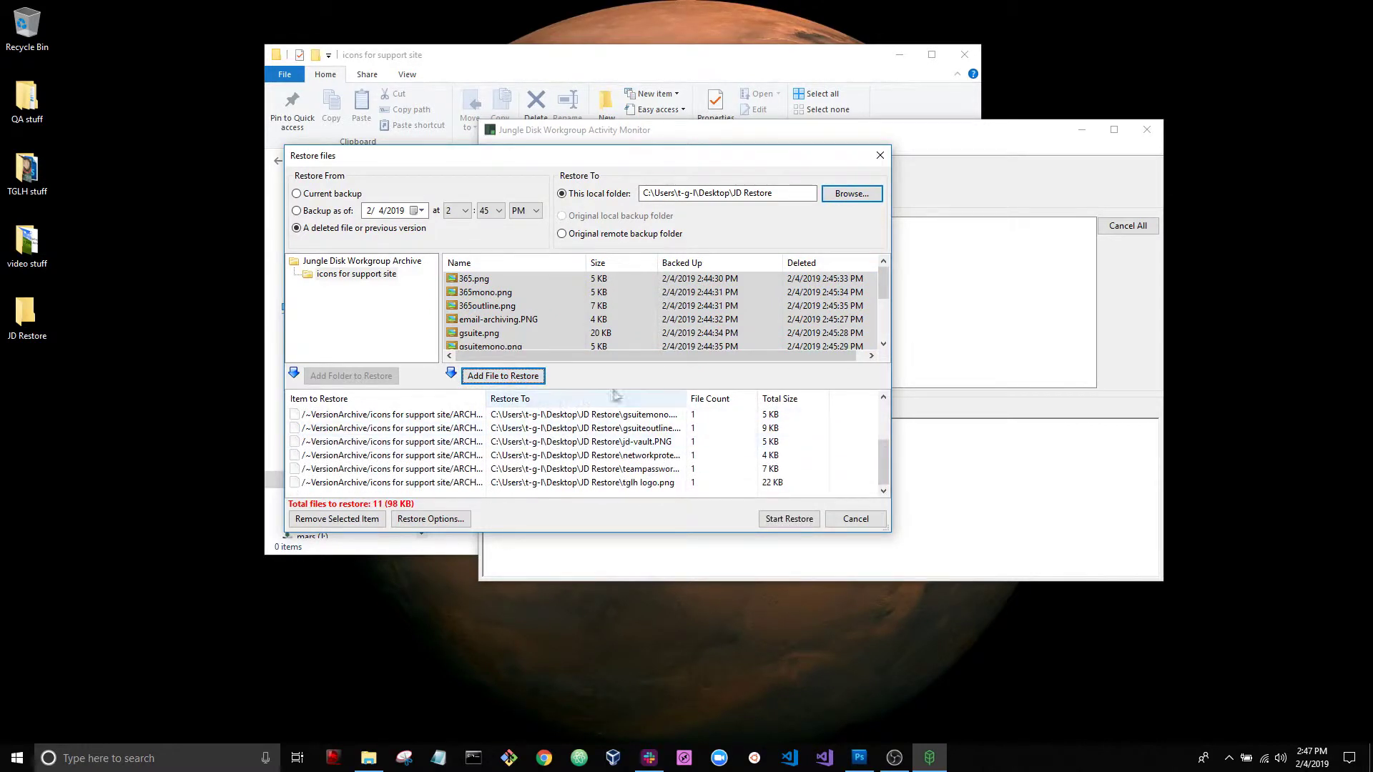
Check the restore options, leaving both unselected, and review the source and destination paths in the restore list.
click(432, 520)
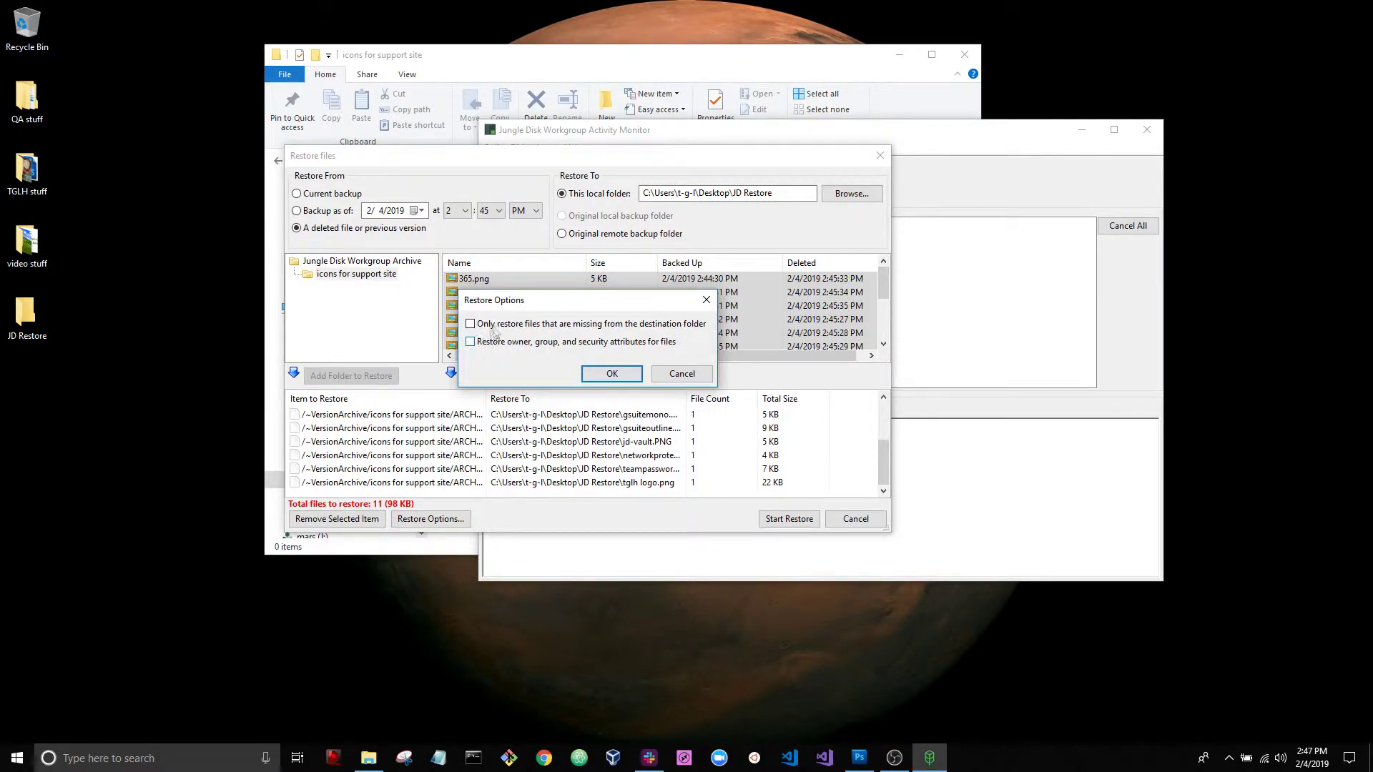
click(609, 376)
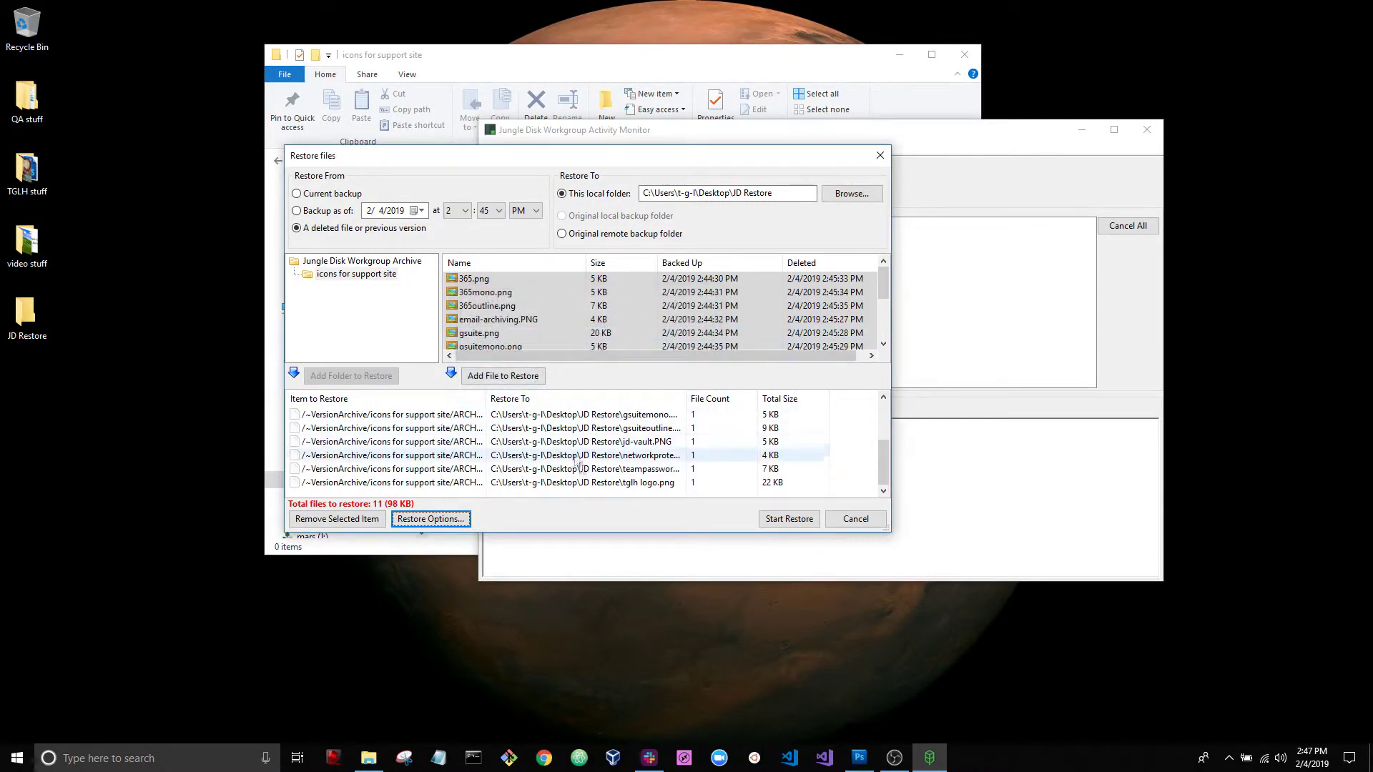
scroll(620, 440, up, 3)
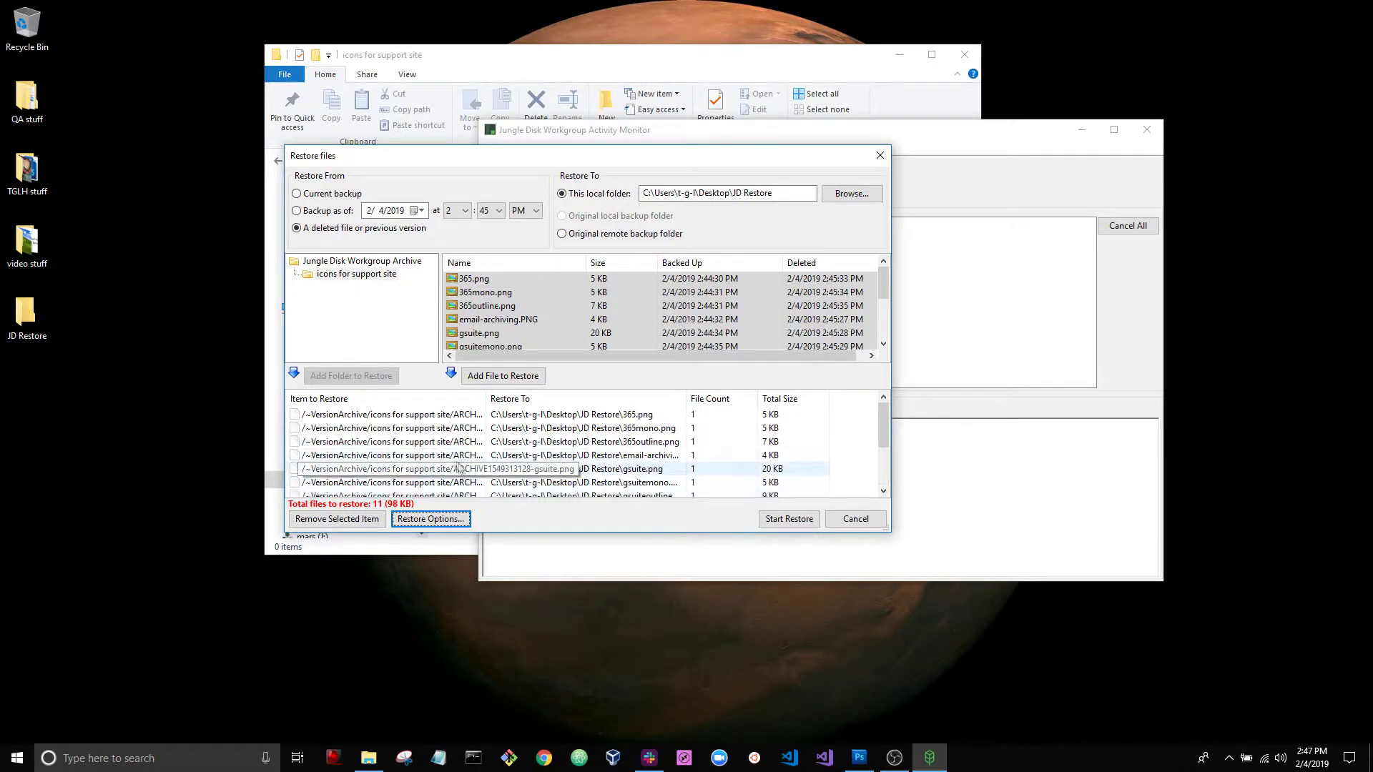
scroll(562, 449, down, 3)
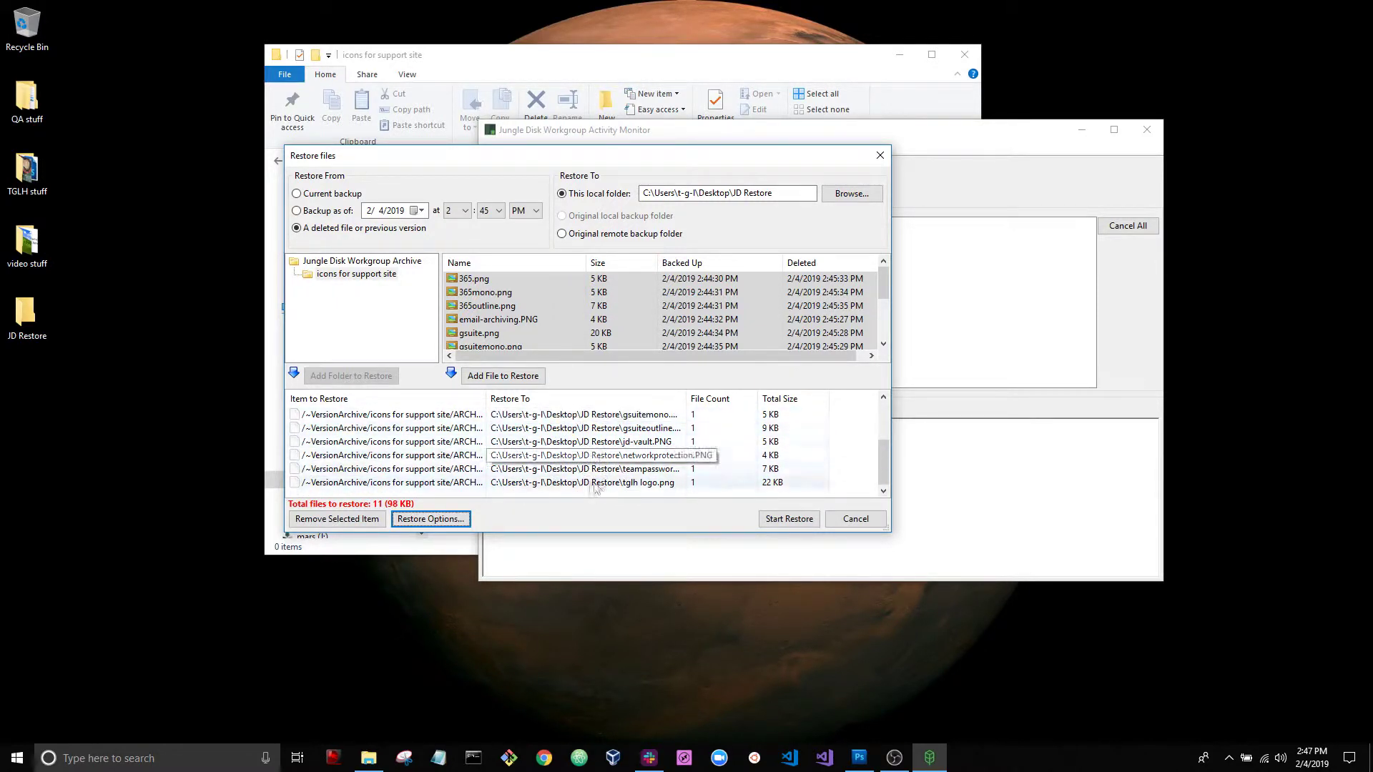
Start the restore and open the JD Restore folder on the desktop to check the recovered files.
click(791, 520)
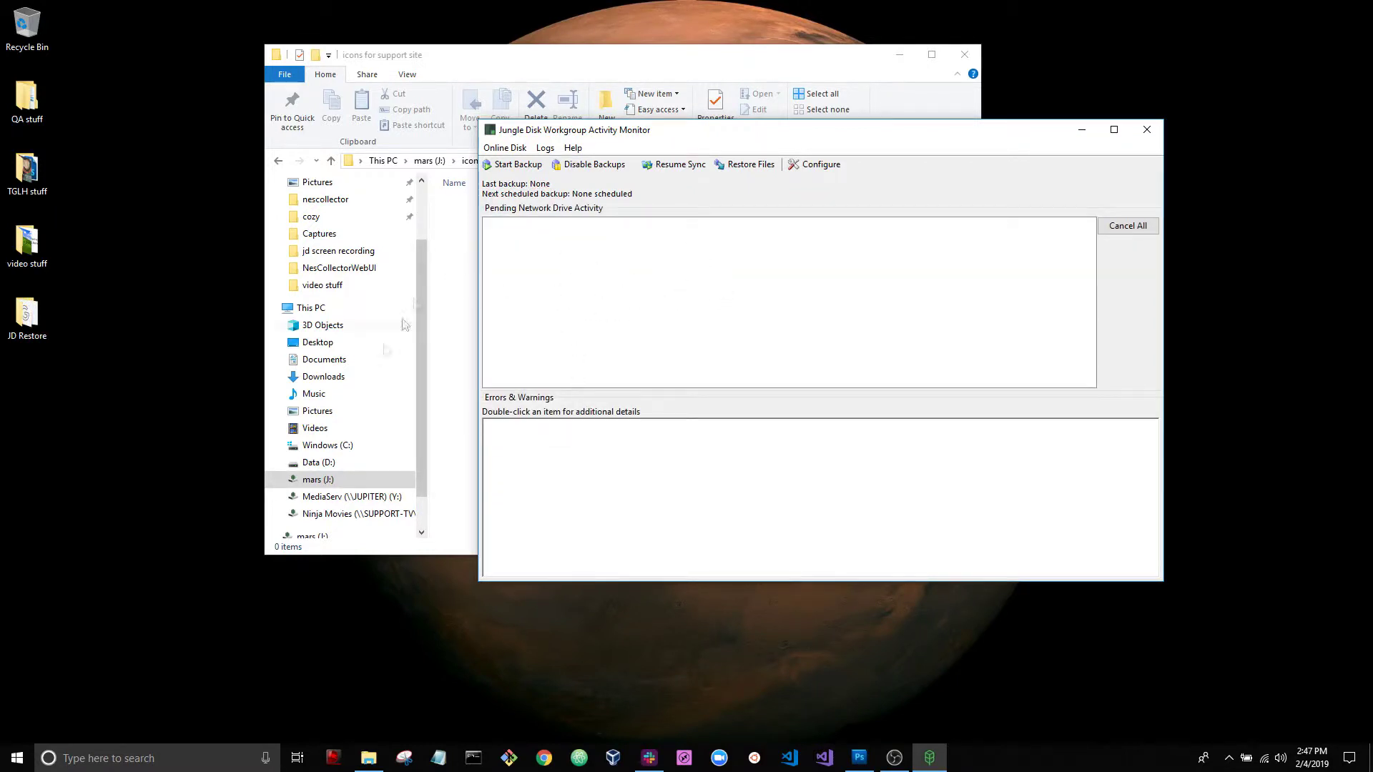
double_click(41, 340)
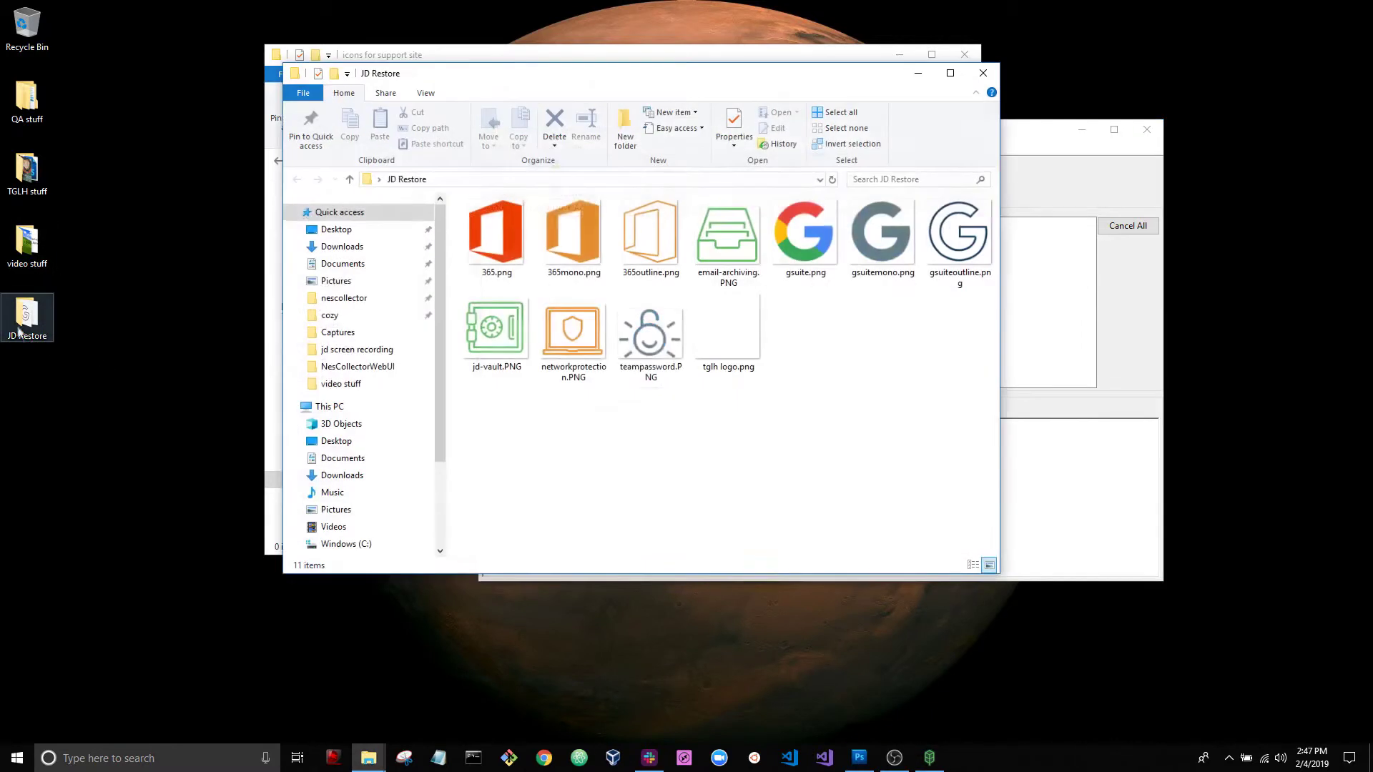
Copy all restored files from the JD Restore folder into the empty "icons for support site" folder on the mars (J:) drive.
drag(938, 392, 529, 243)
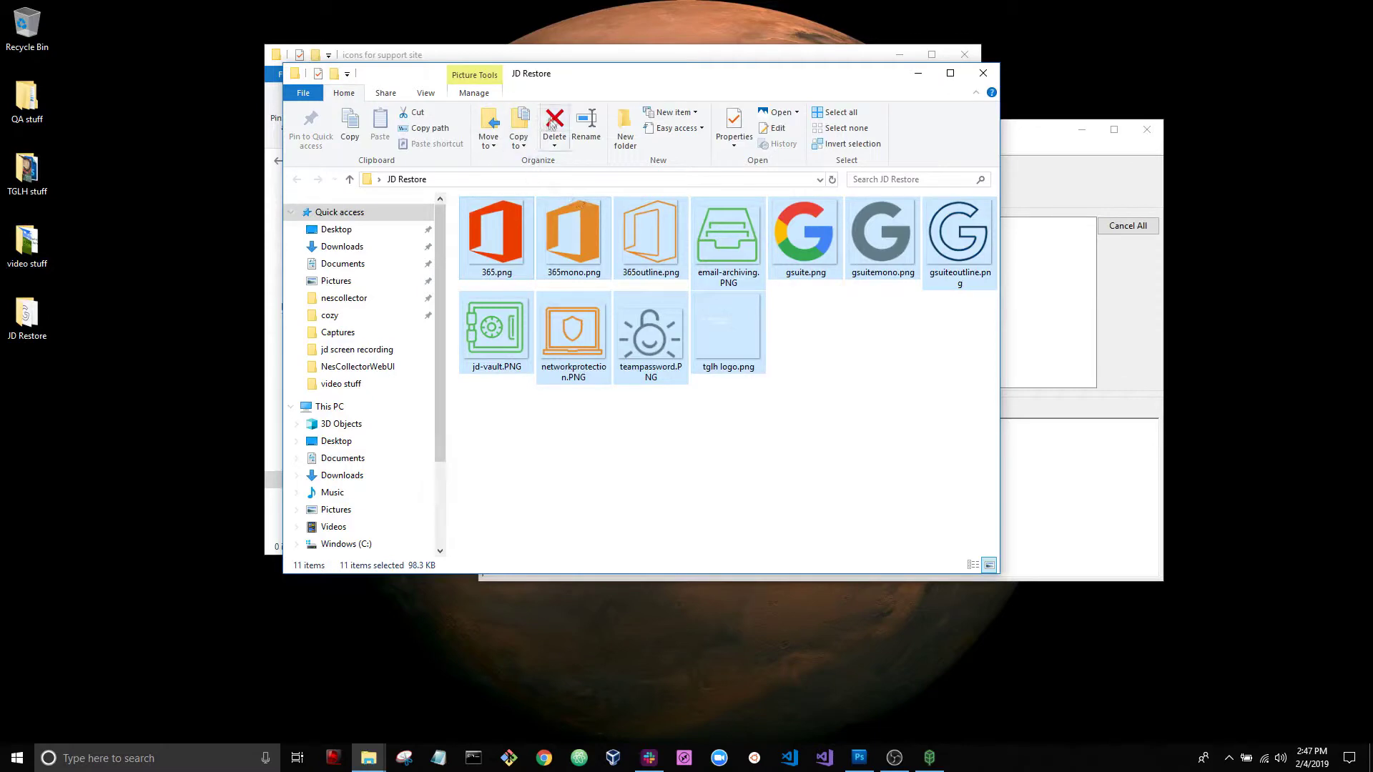
drag(629, 83, 1027, 203)
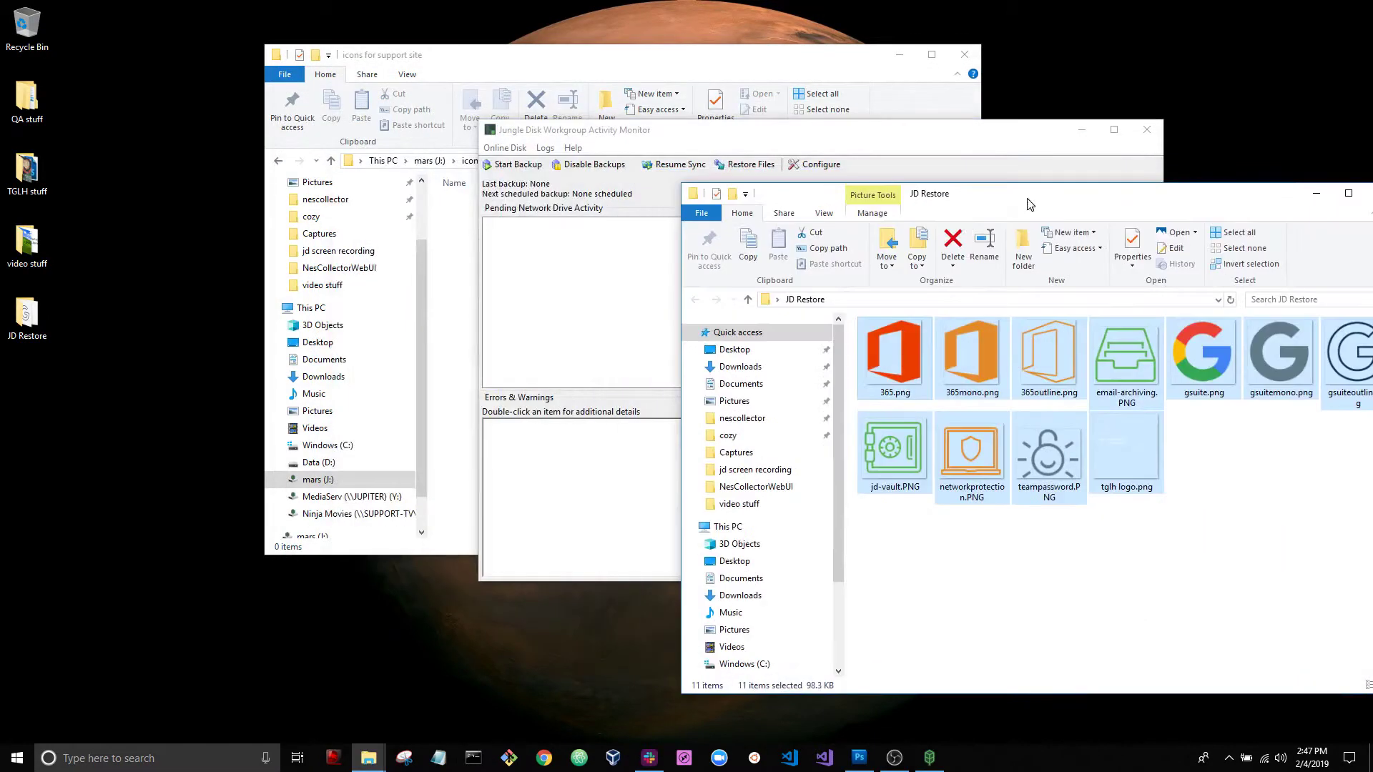
click(422, 389)
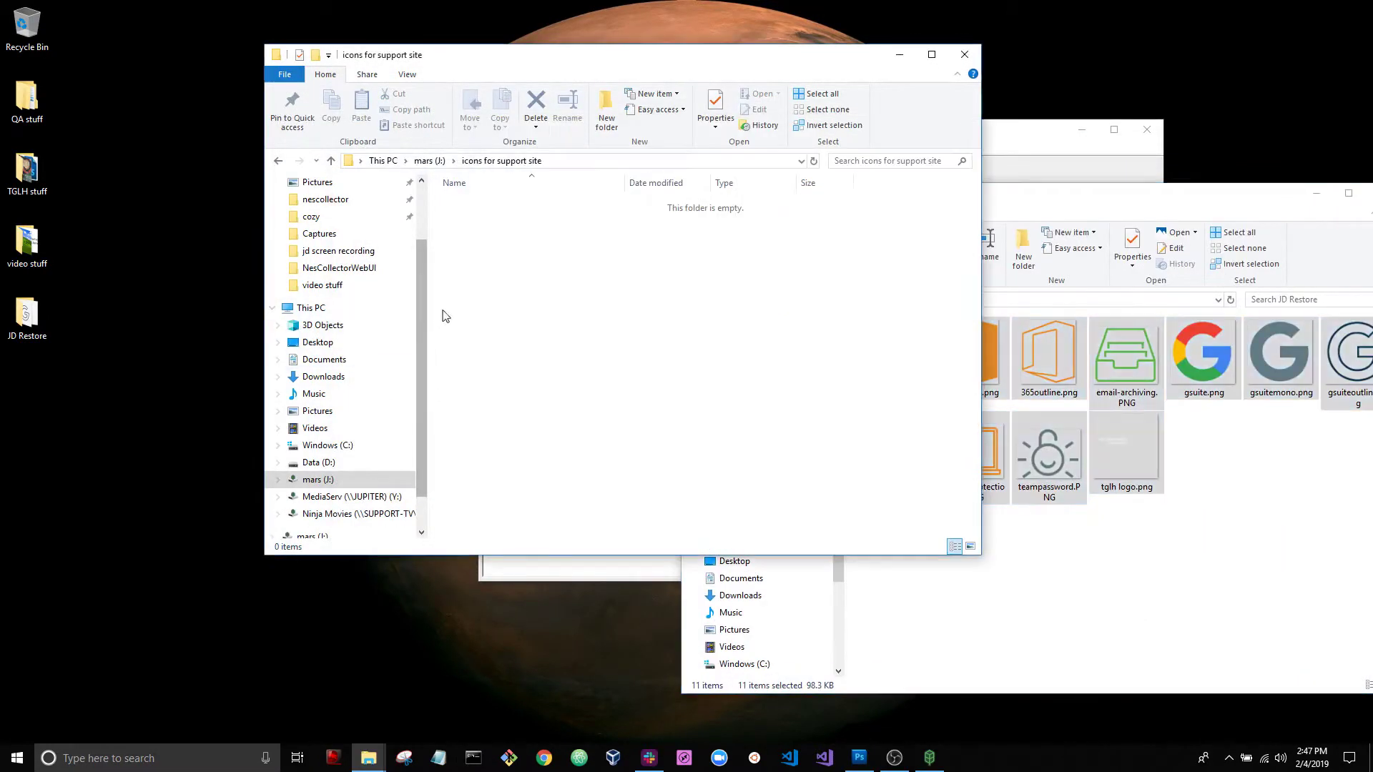
click(320, 479)
double_click(505, 219)
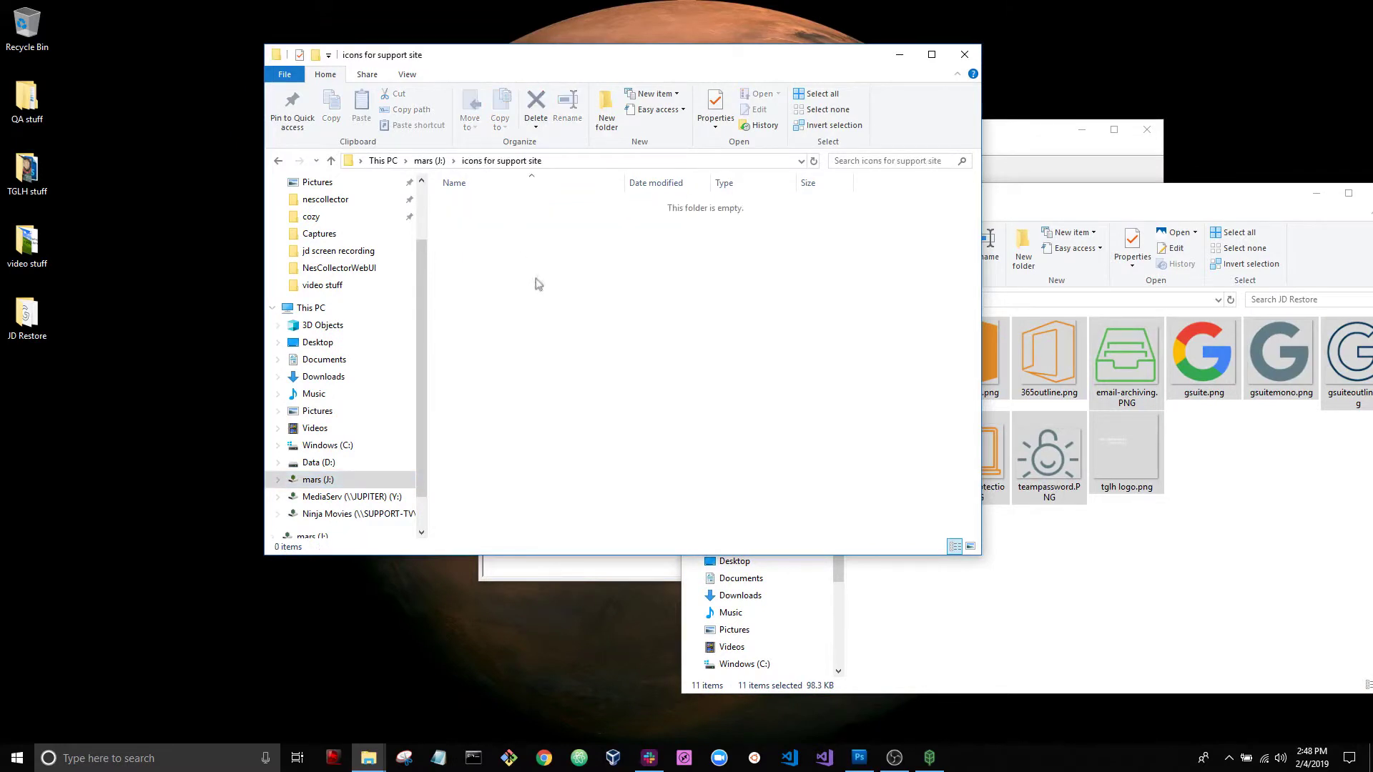
drag(1127, 450, 745, 435)
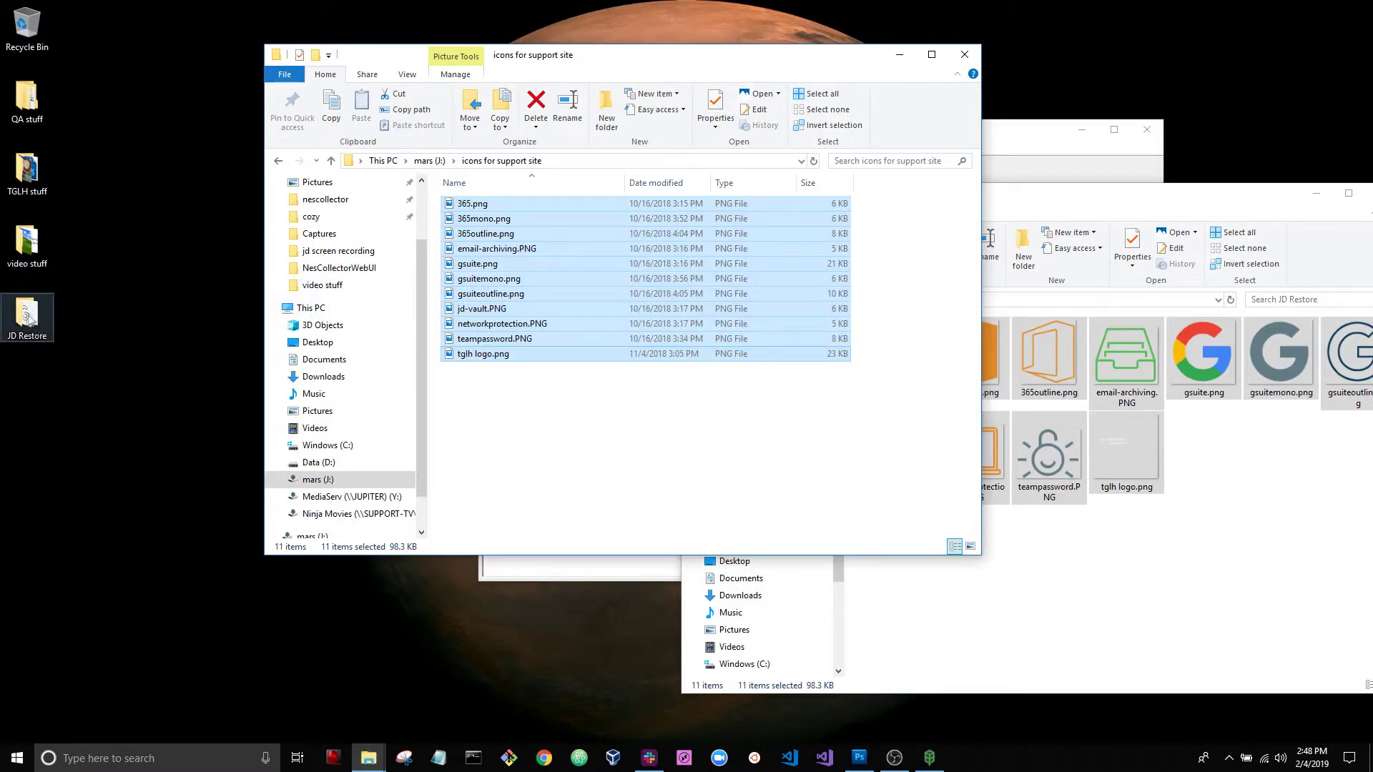
Close the JD Restore and "icons for support site" folder windows.
click(1026, 547)
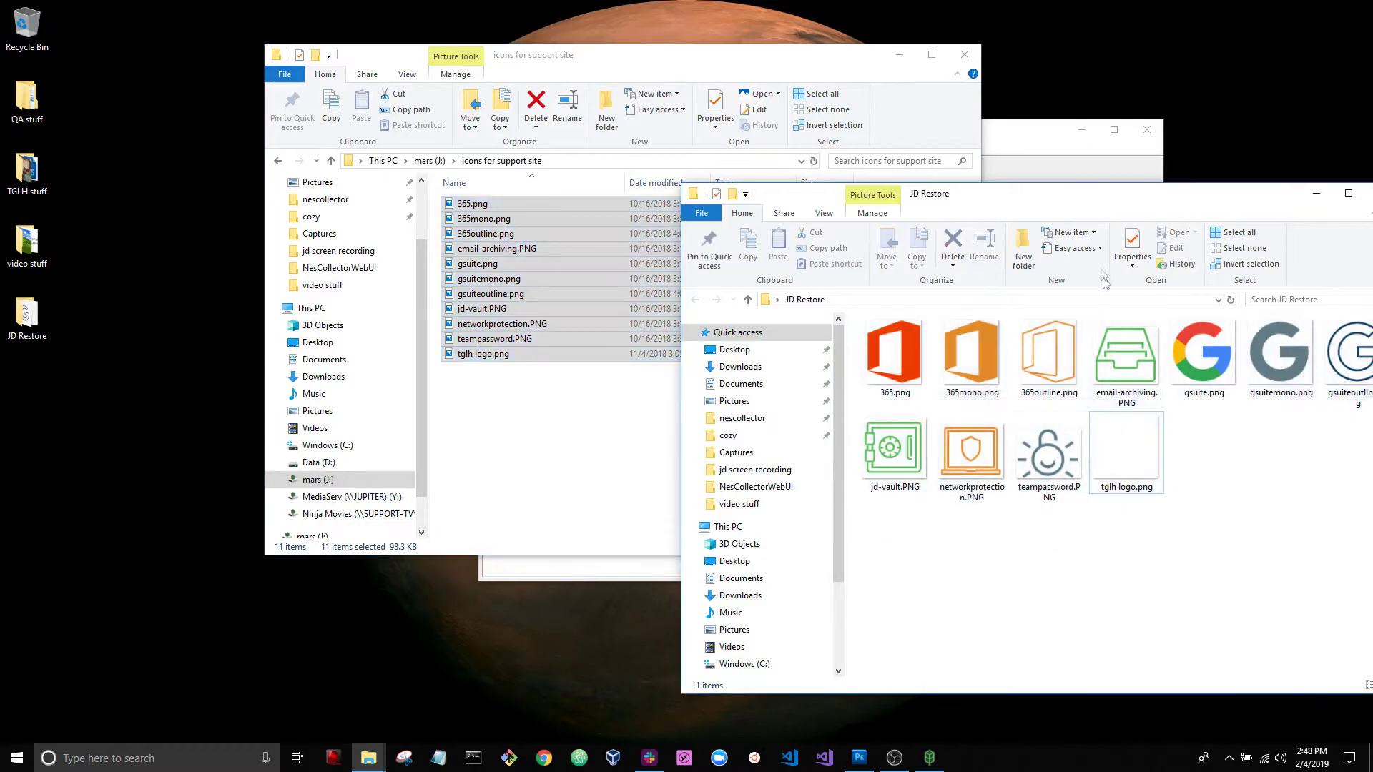
drag(1058, 203, 815, 187)
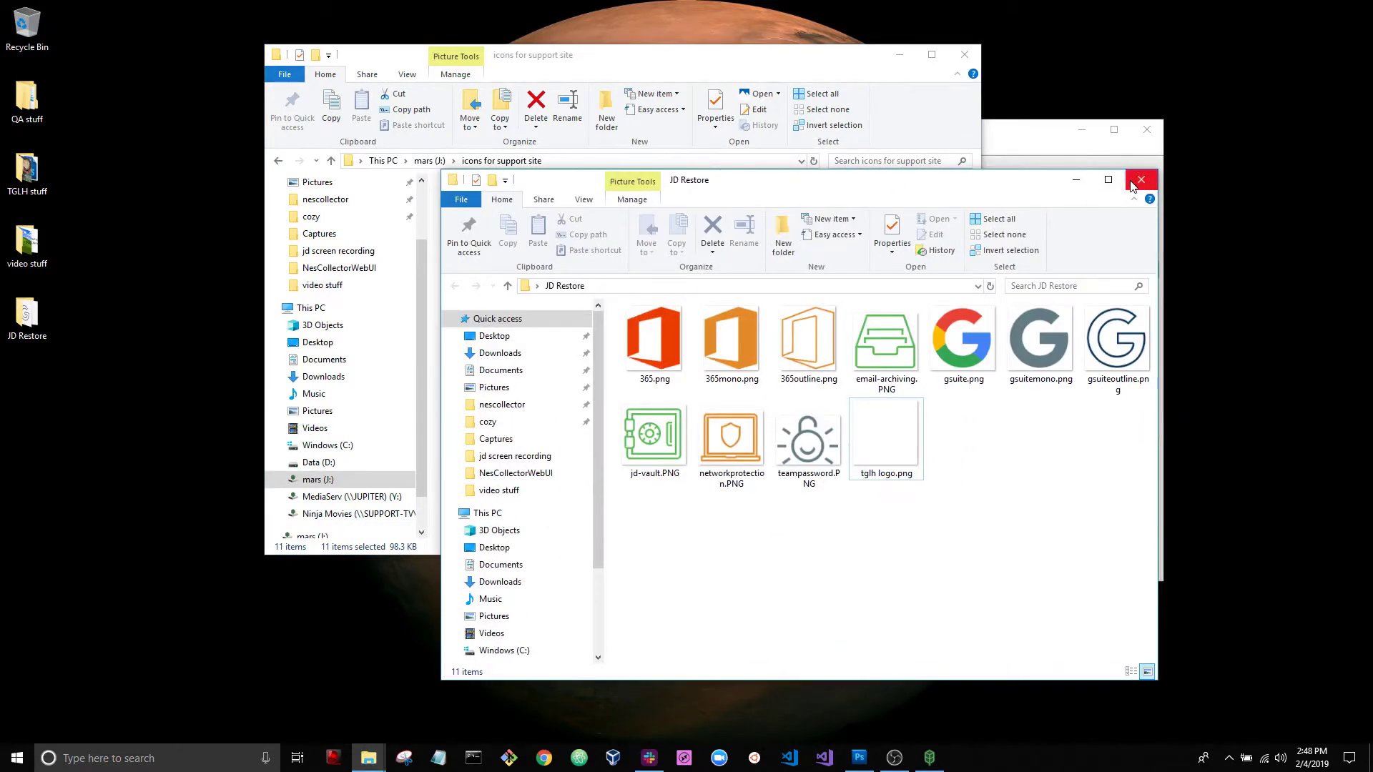
click(1132, 190)
click(838, 386)
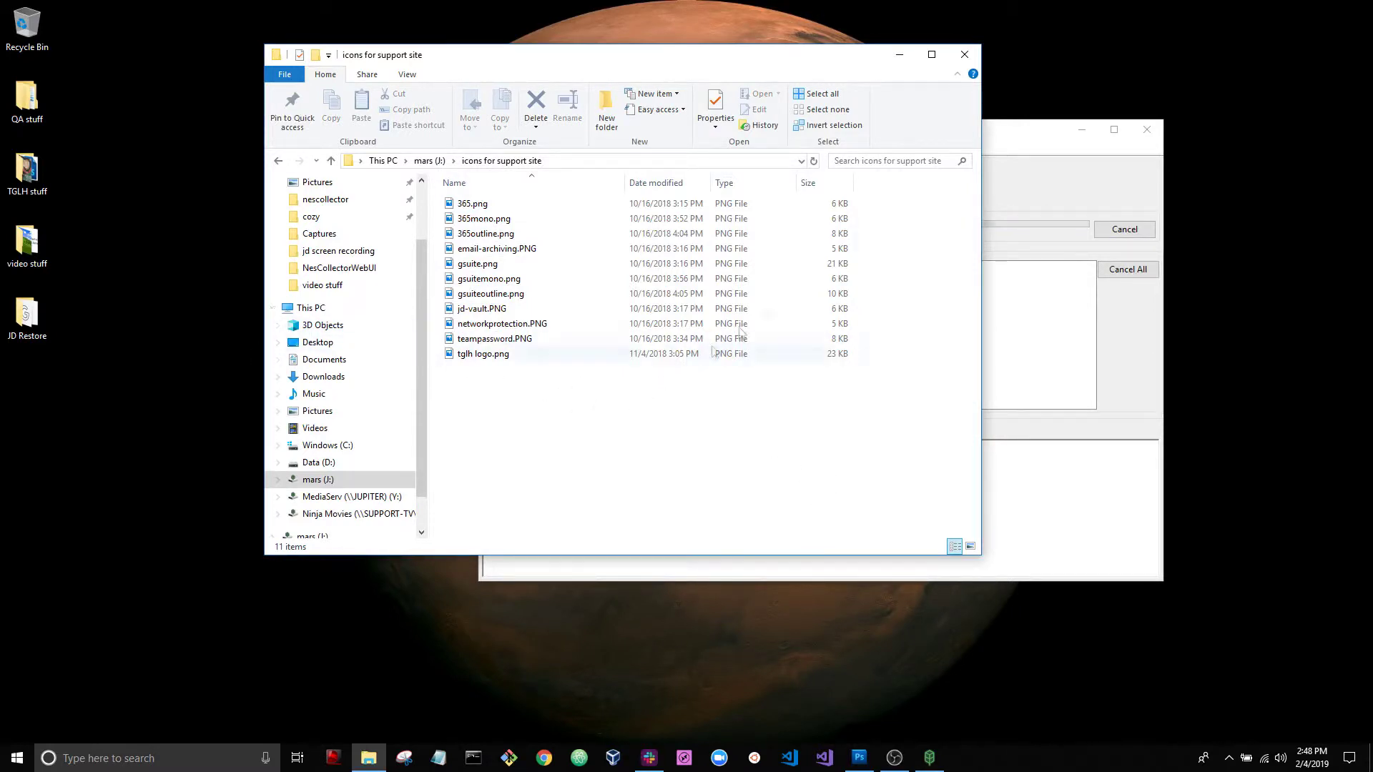
click(964, 54)
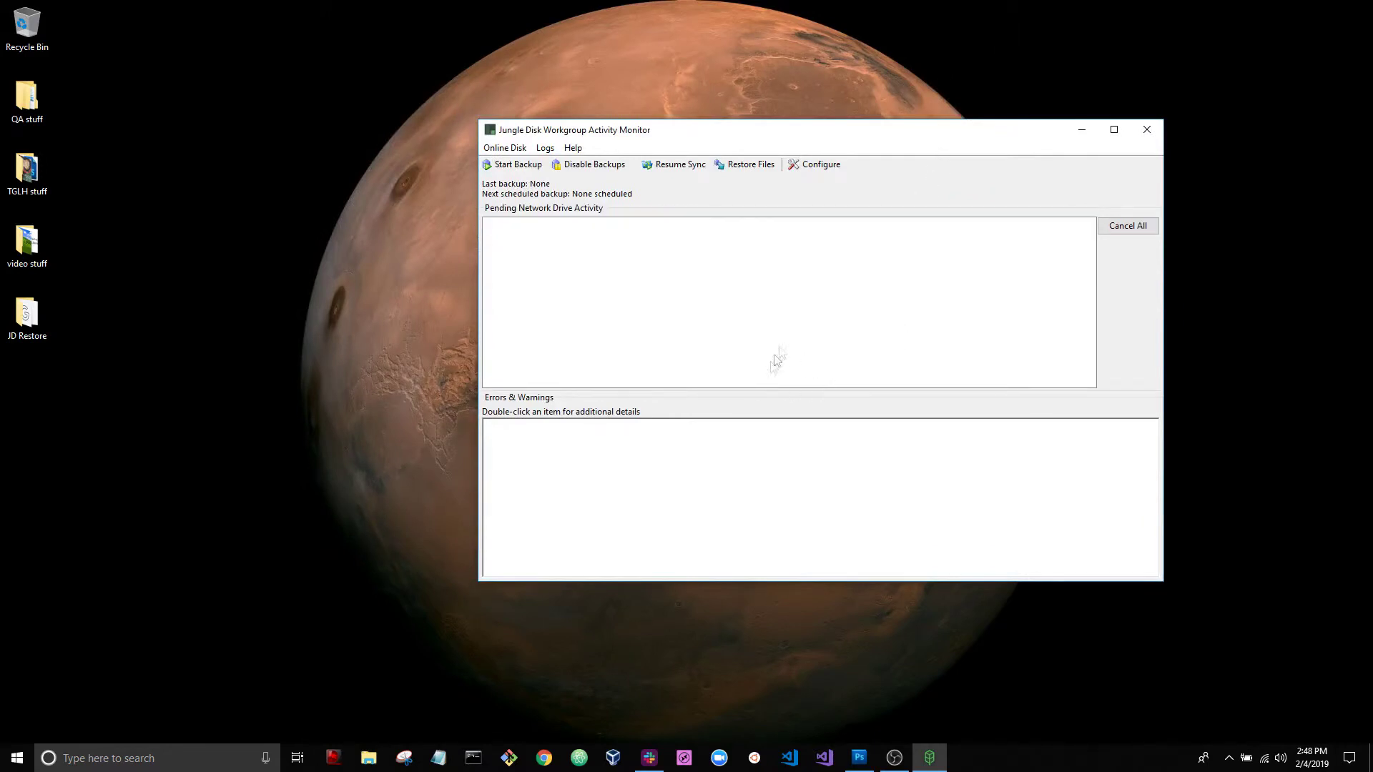
Start a new file restore from the network drive and set its source to the backup as of 2/1/2019.
click(753, 170)
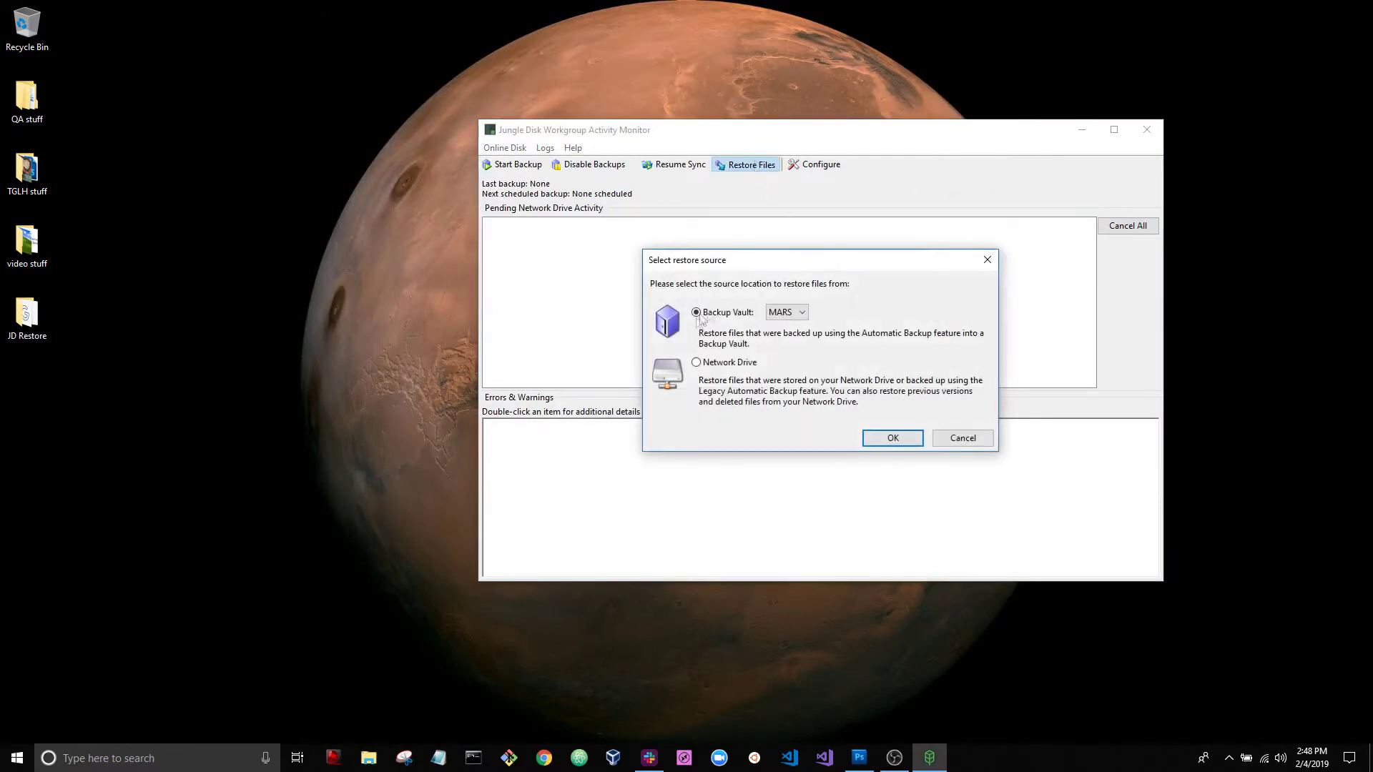
click(892, 437)
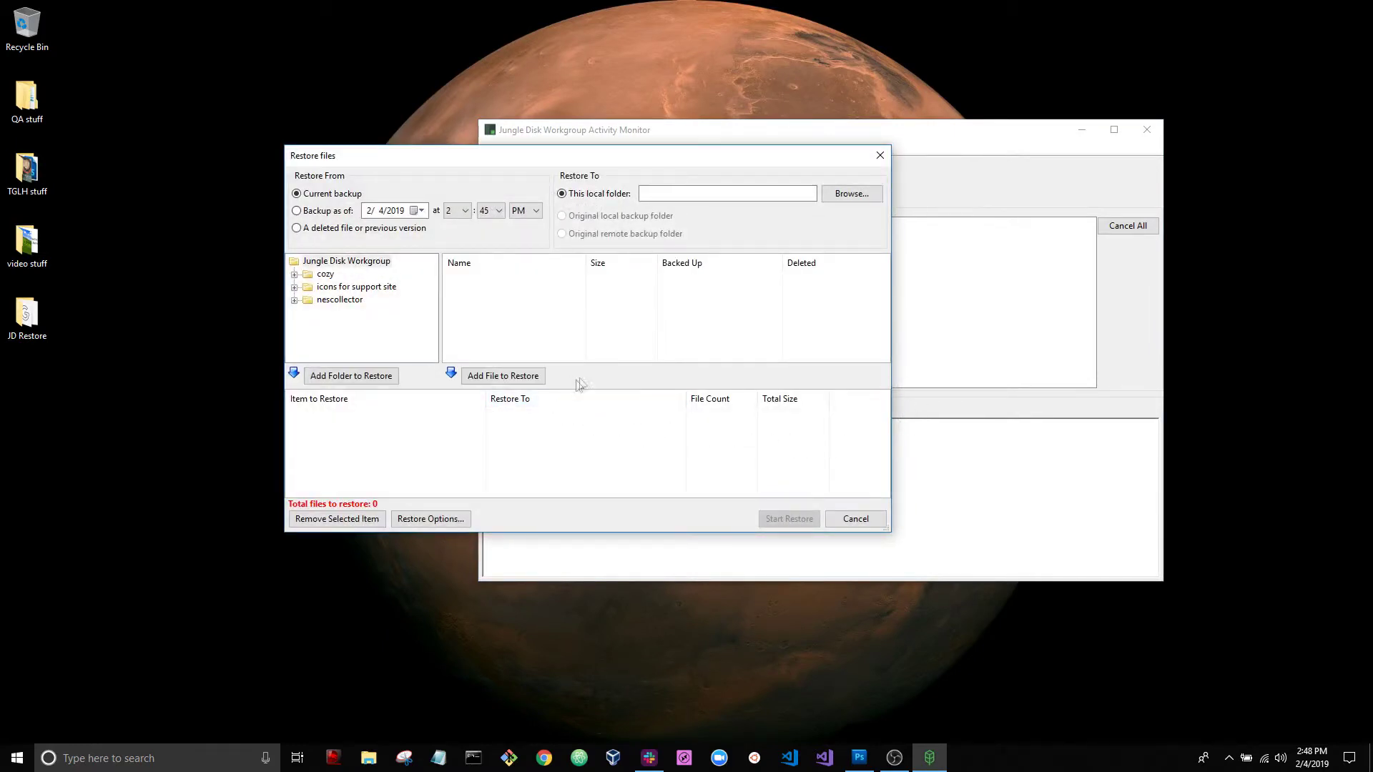
click(297, 228)
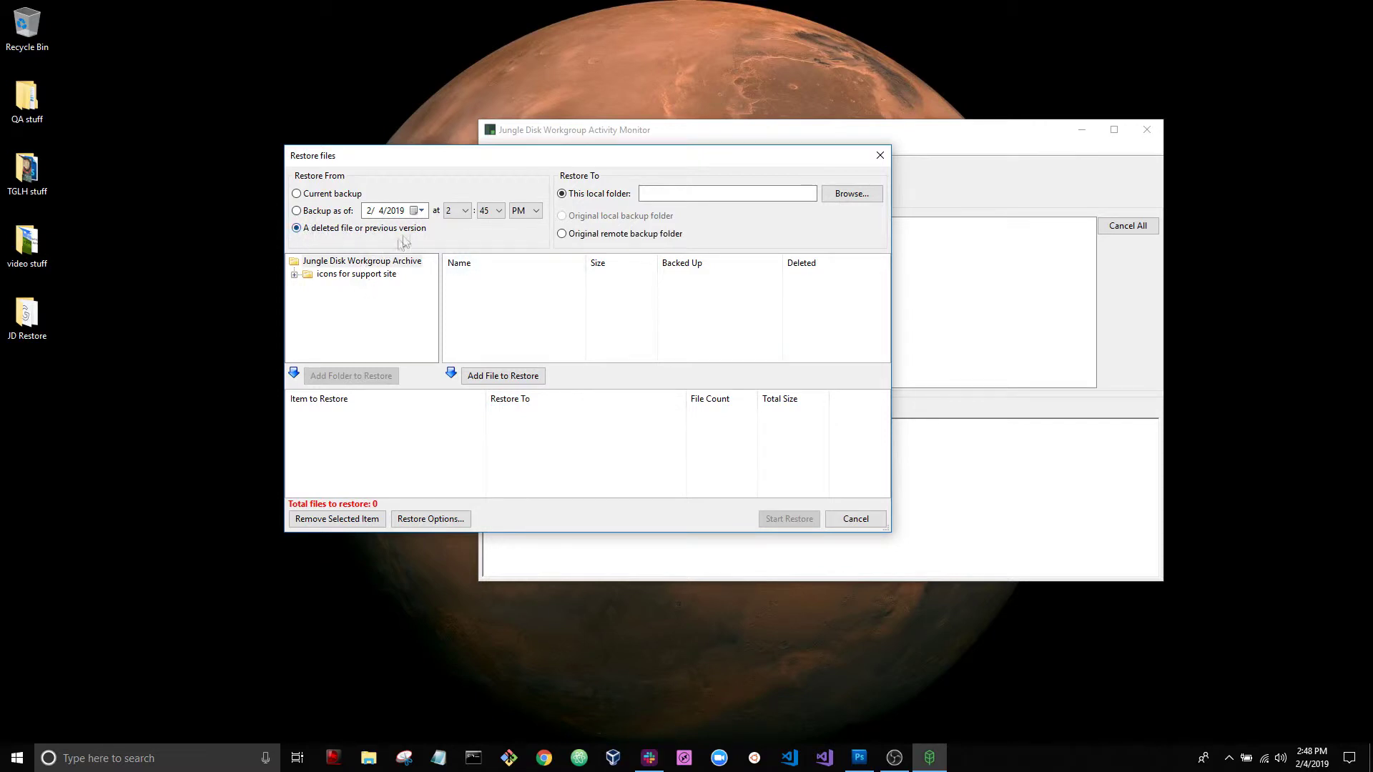
click(297, 211)
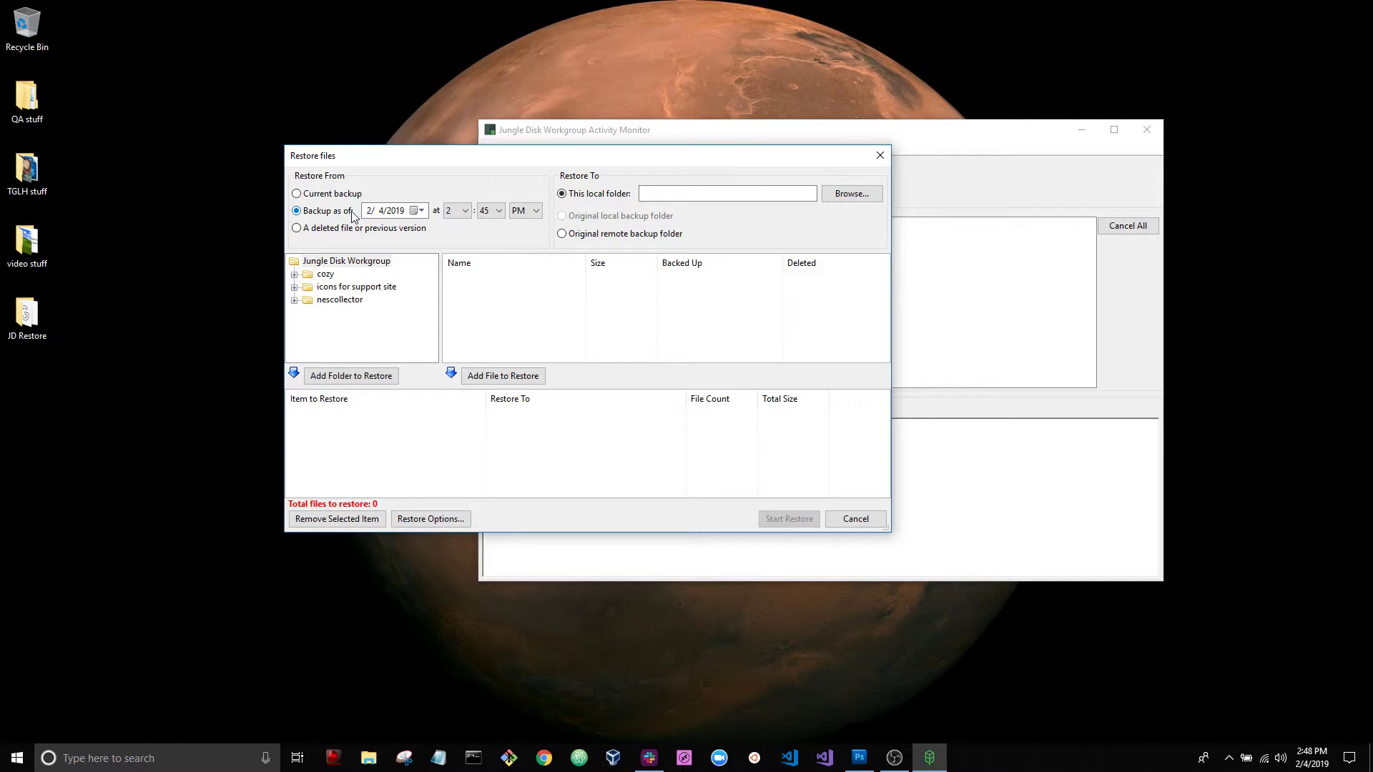
click(420, 210)
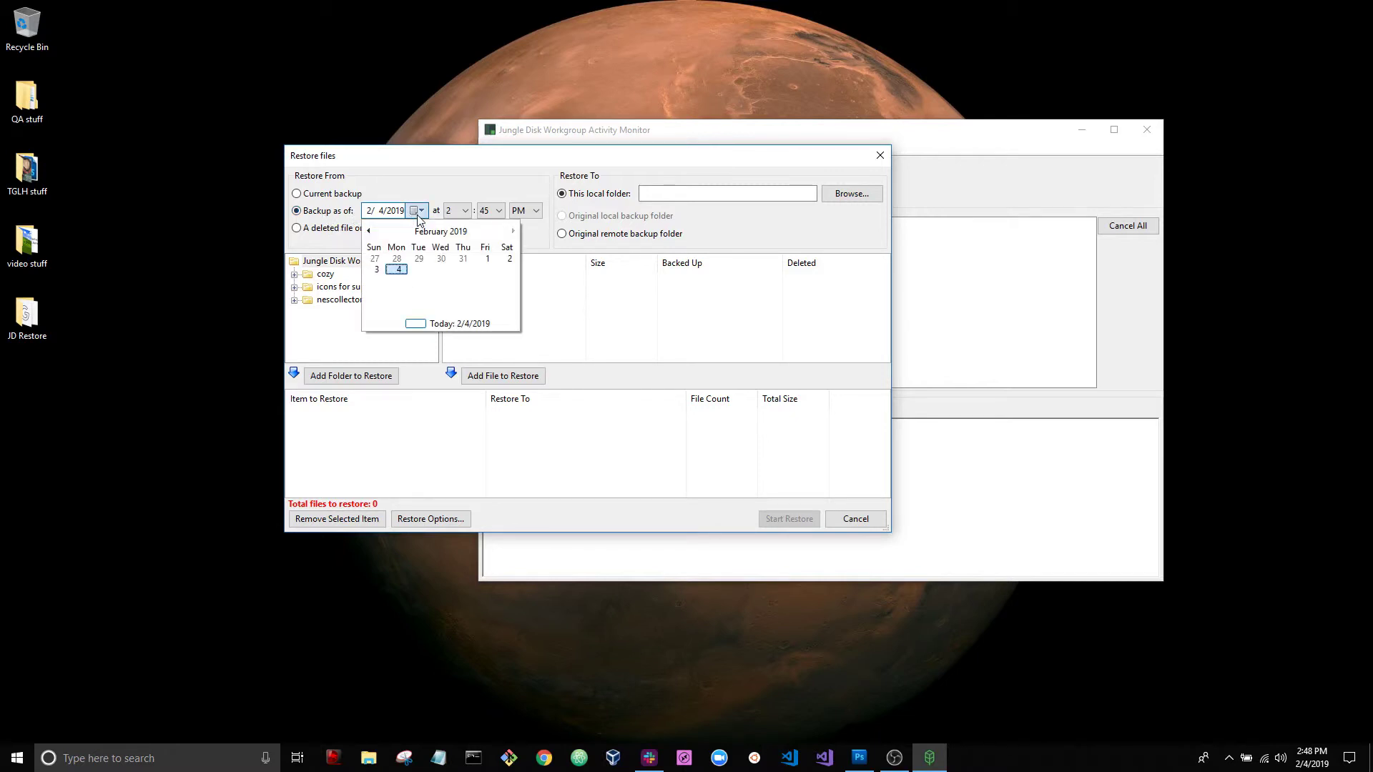
click(489, 259)
Examine the nescollector, "icons for support site" and cozy folders in the dated backup.
click(342, 301)
click(357, 291)
click(328, 275)
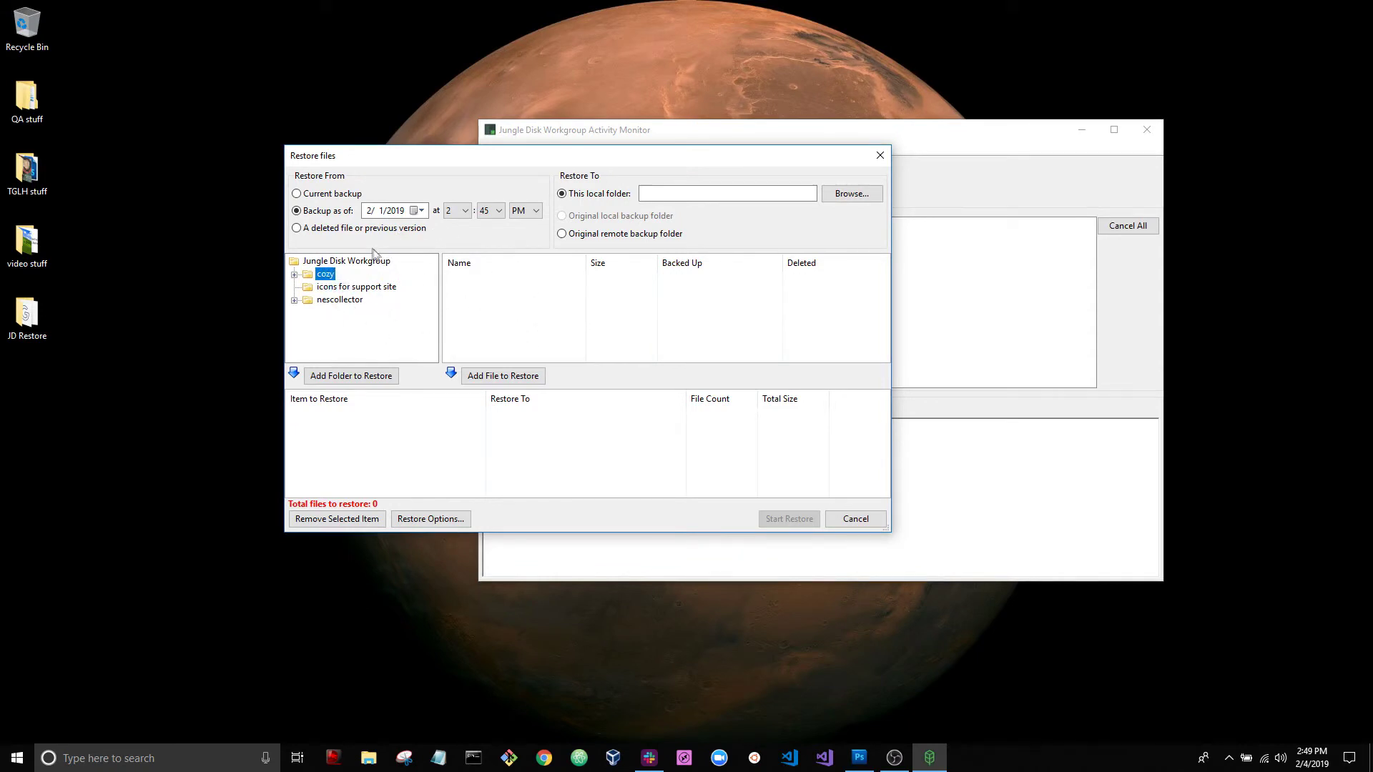
click(336, 289)
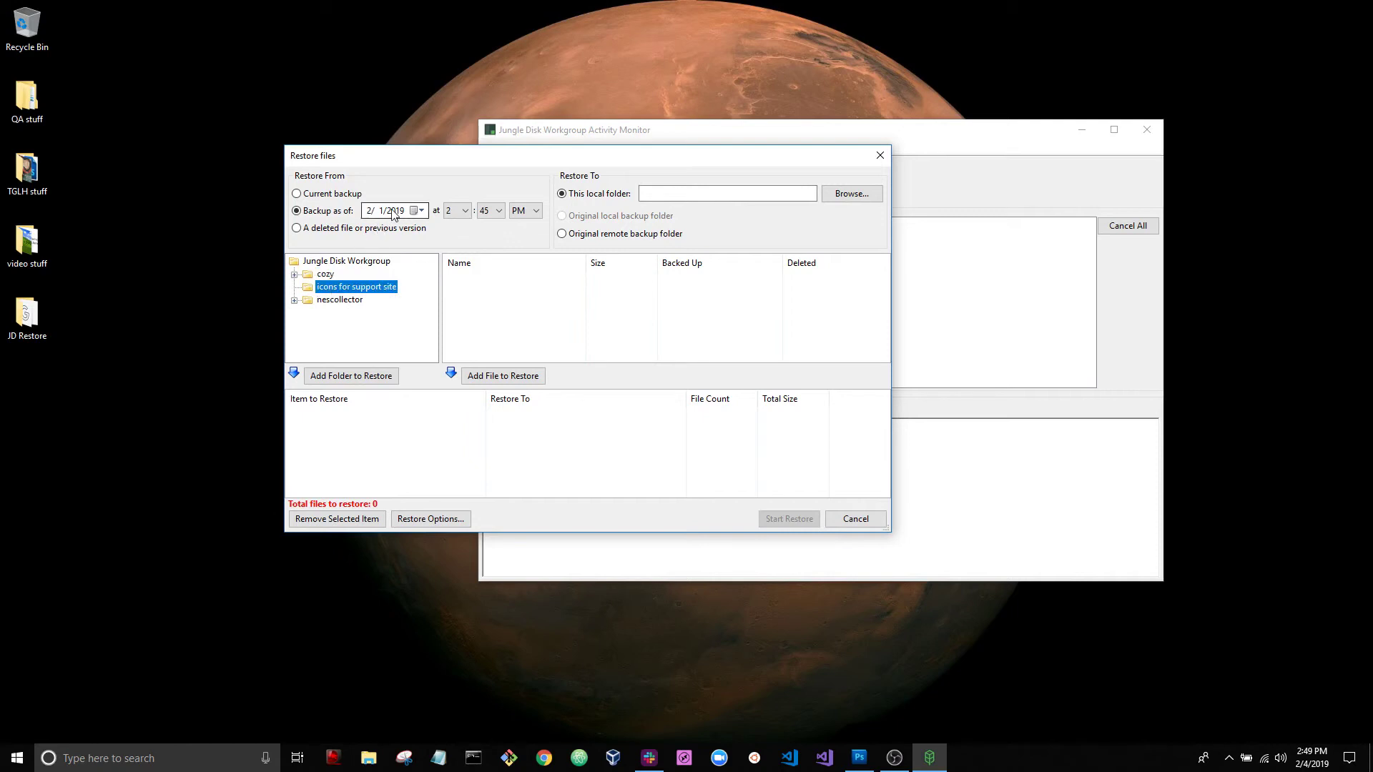
click(329, 276)
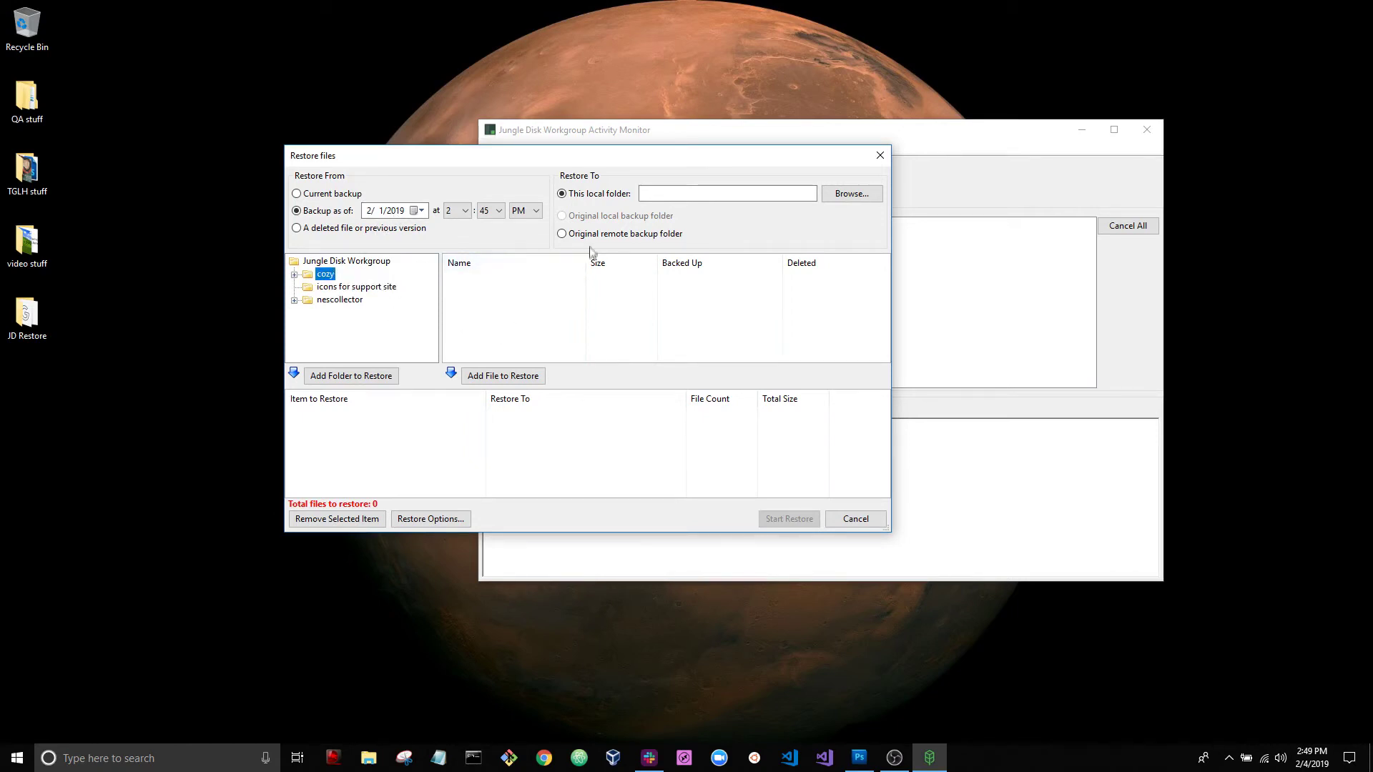
Try the original remote backup folder as destination before returning to a local folder, and set the backup date to 2/2/2019.
click(561, 235)
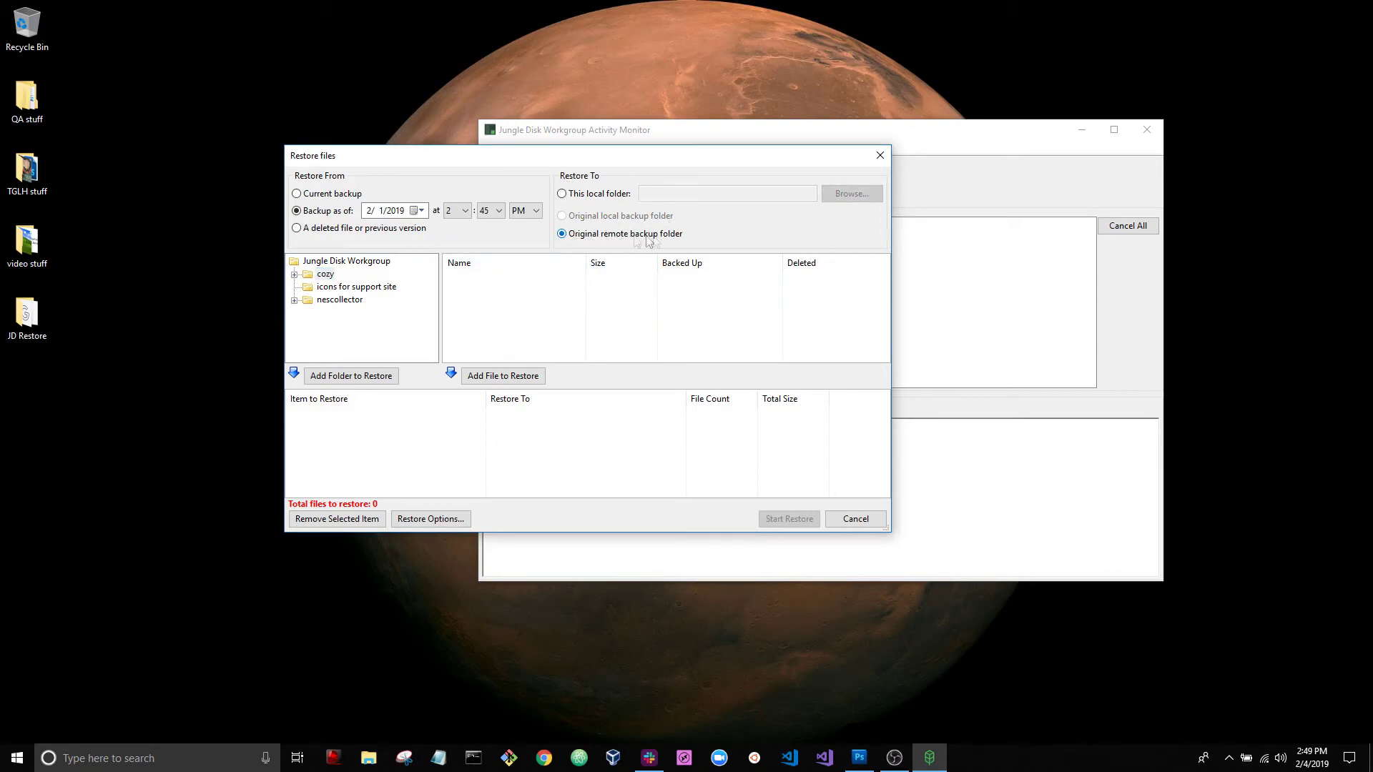
click(563, 195)
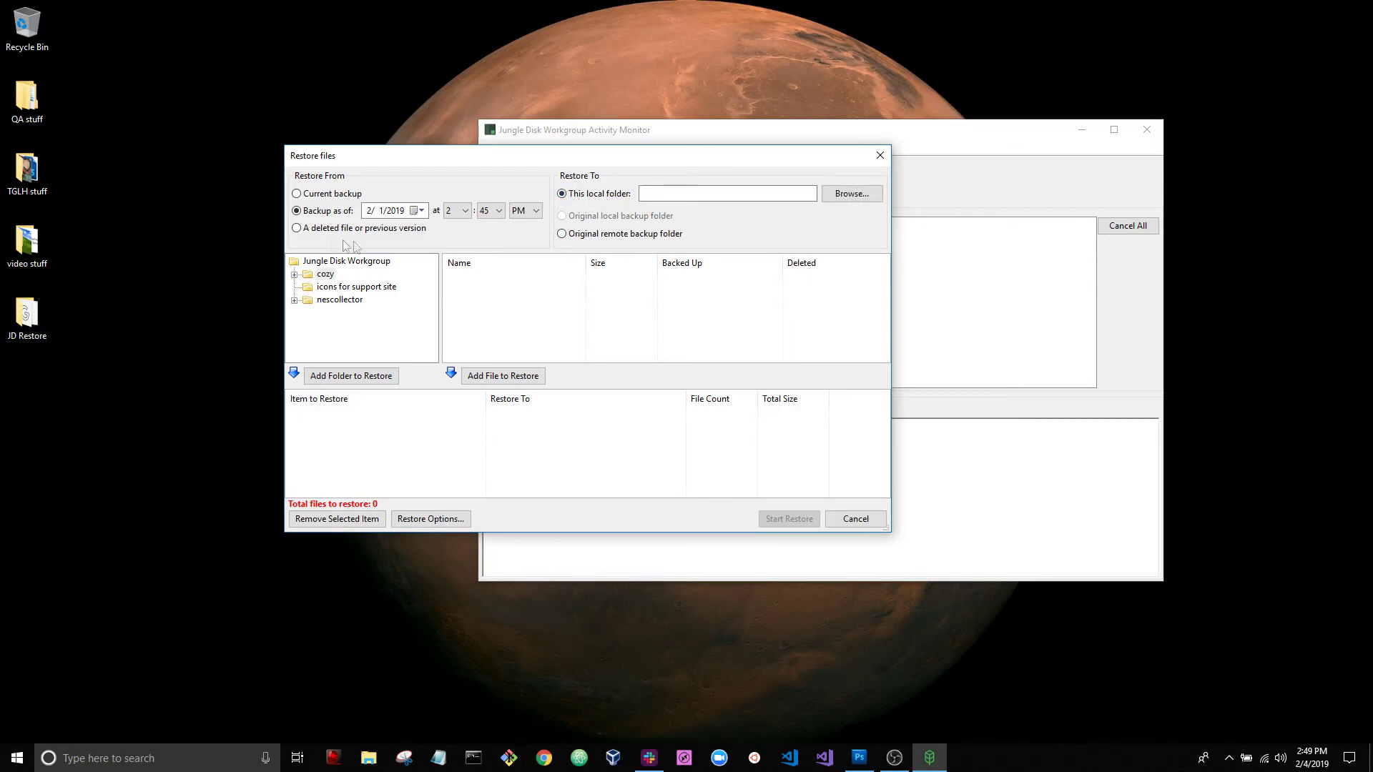
click(418, 210)
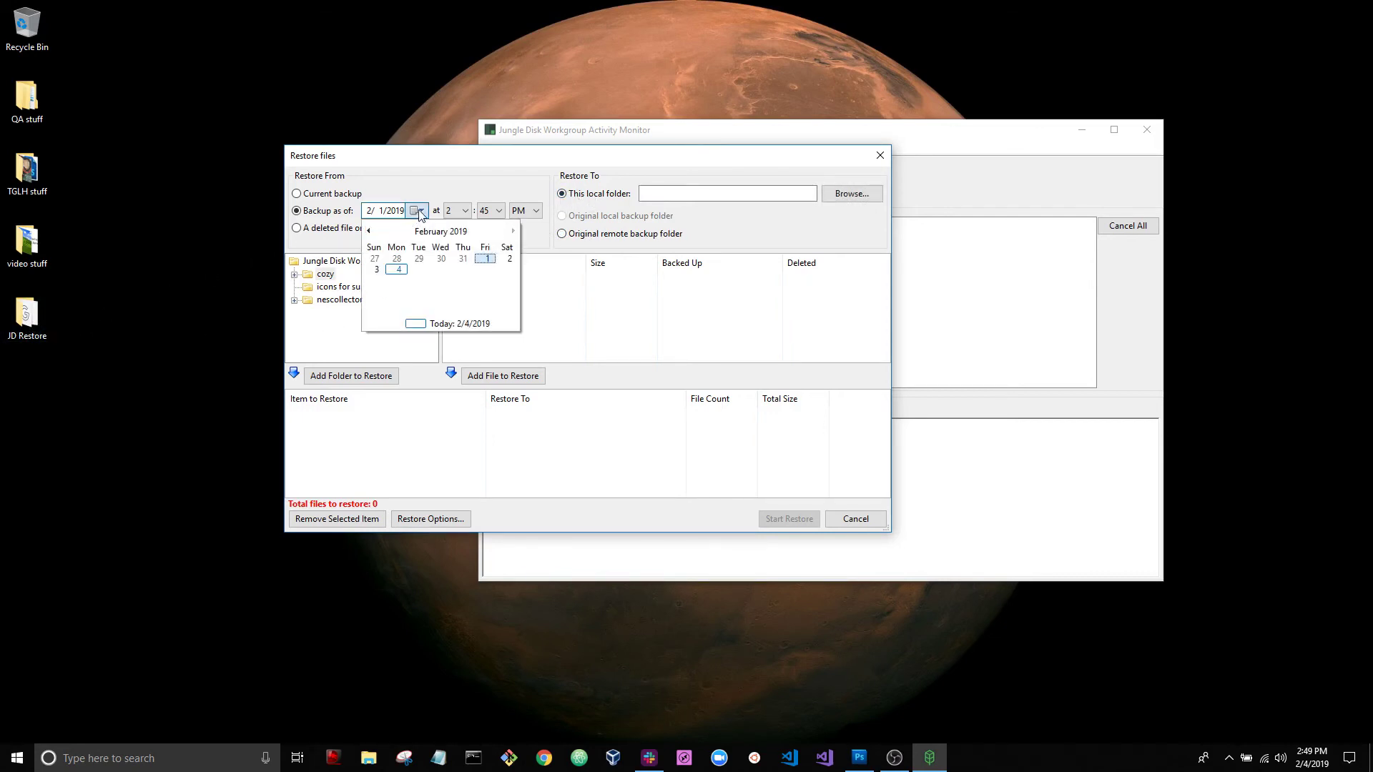
click(509, 259)
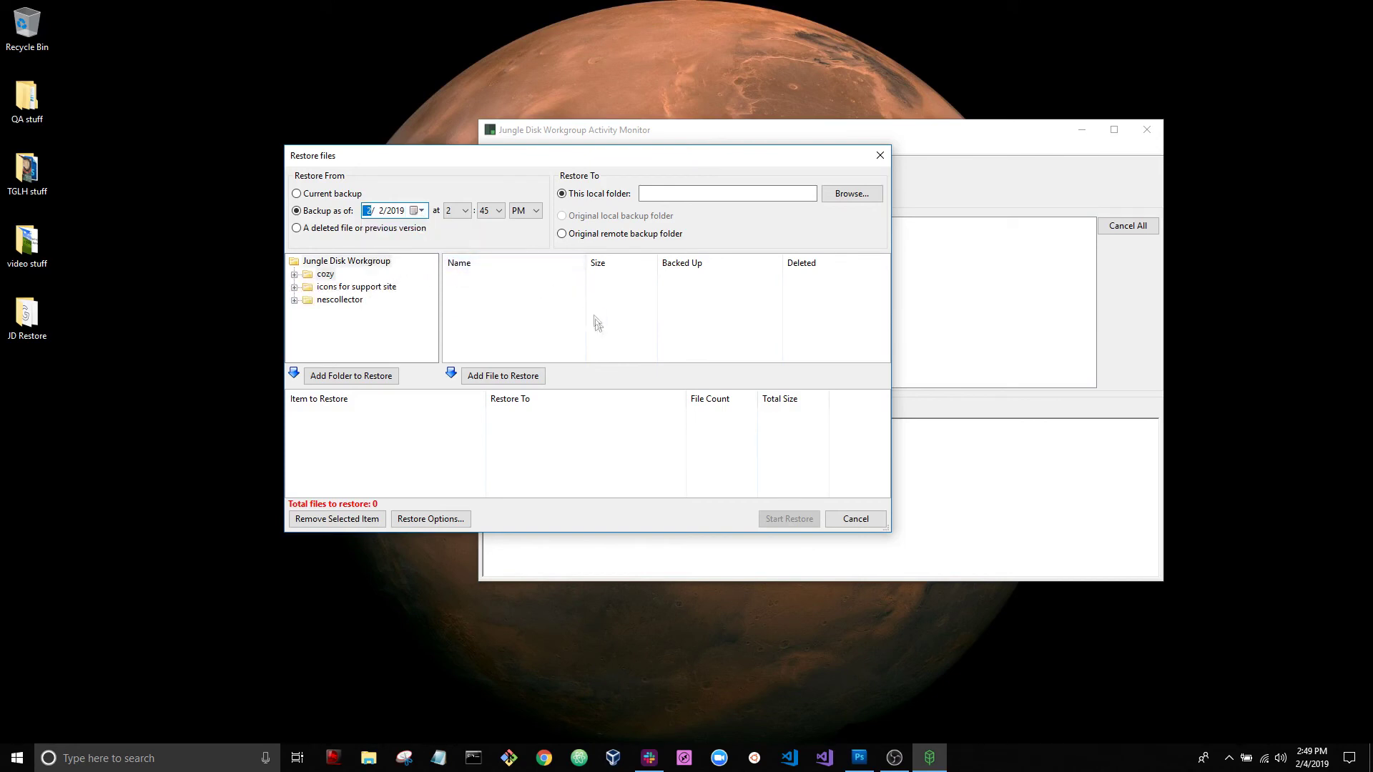